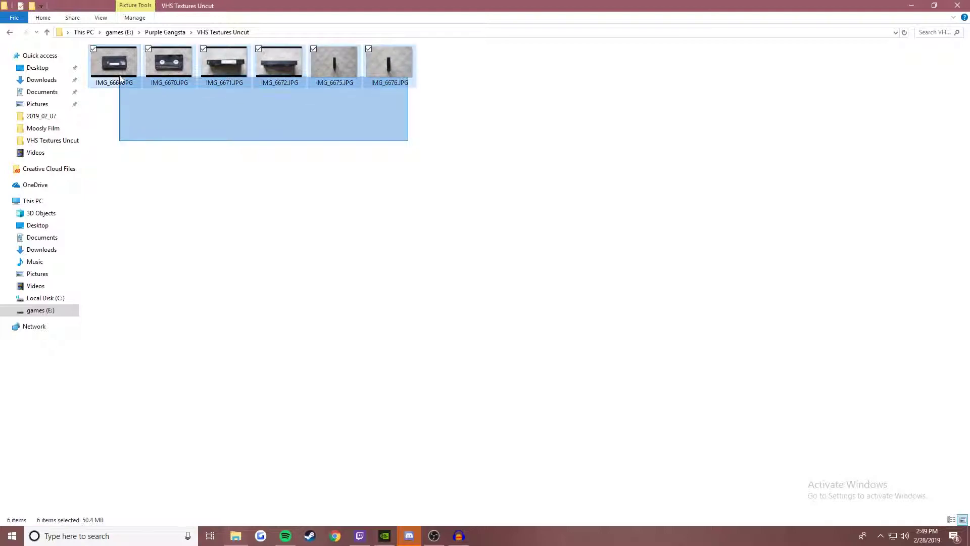
click(142, 108)
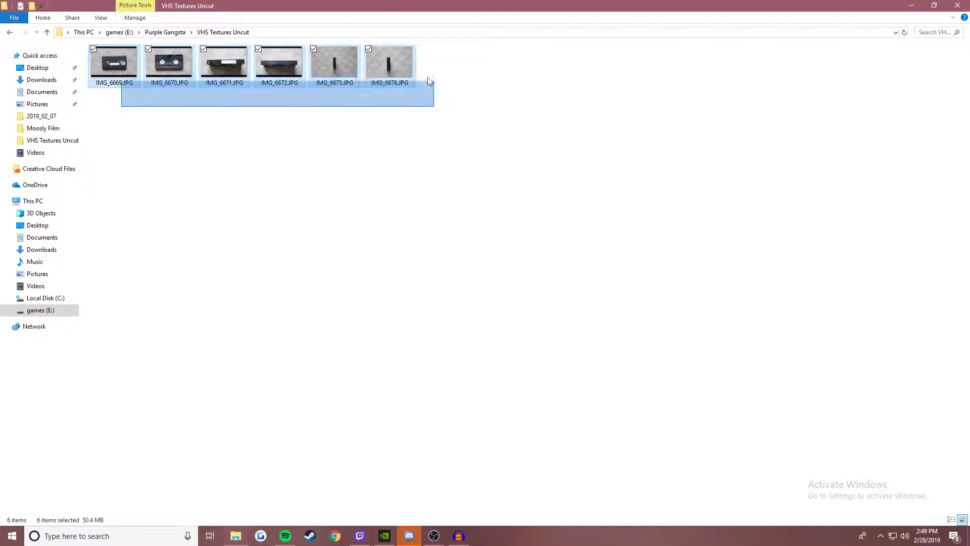
drag(415, 144, 135, 60)
drag(134, 110, 197, 93)
drag(404, 110, 151, 123)
Look through the uncut VHS tape photos from IMG_6669.JPG to IMG_6676.JPG and close the viewer
click(130, 74)
double_click(131, 74)
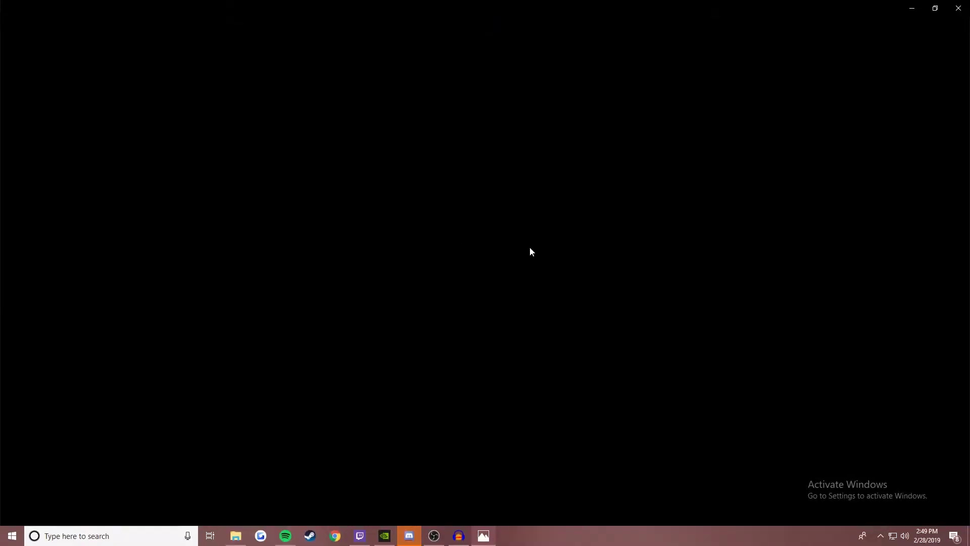
click(952, 272)
click(952, 272)
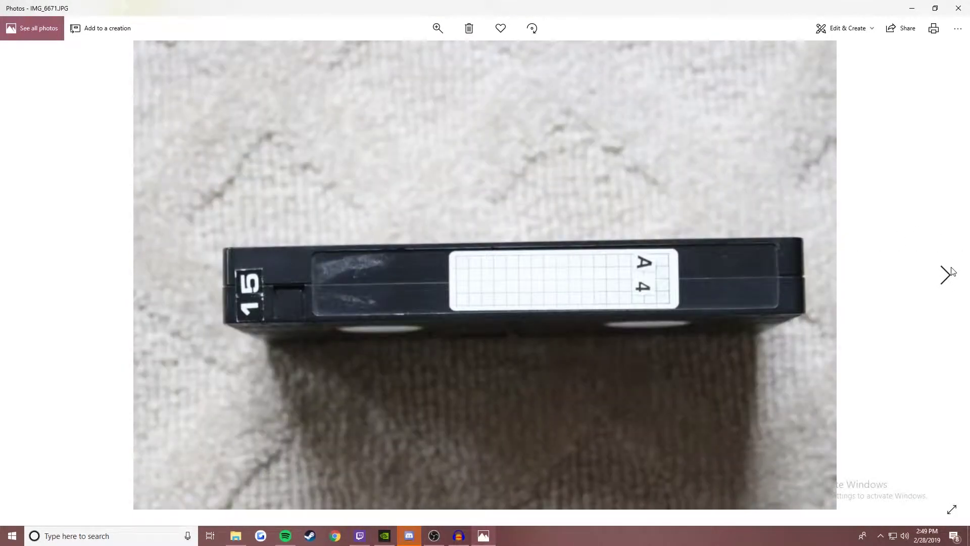
click(952, 272)
click(951, 273)
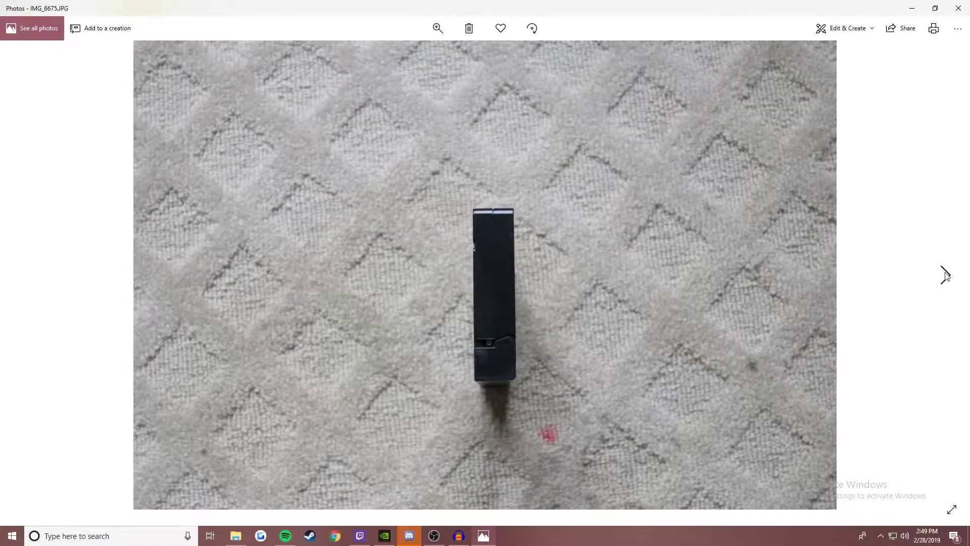
click(944, 277)
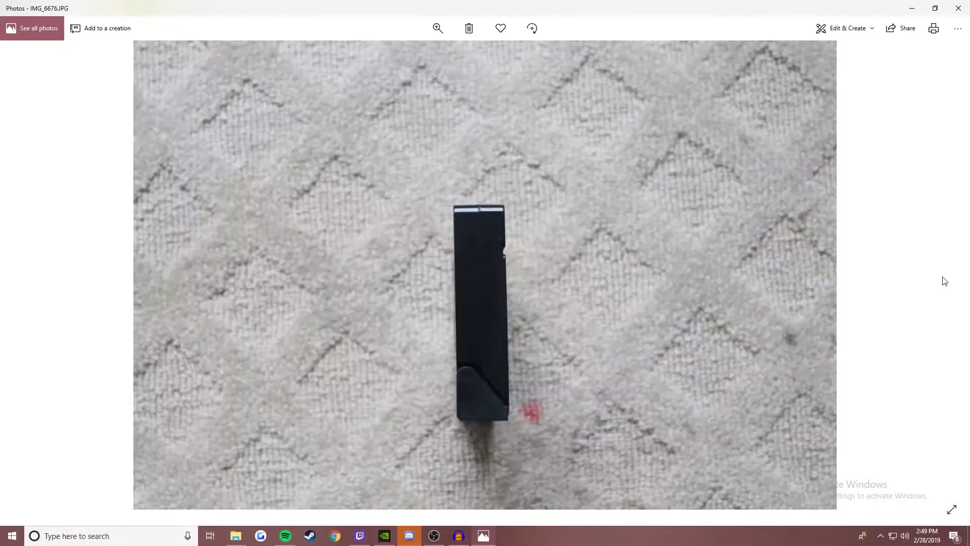
click(959, 8)
double_click(119, 80)
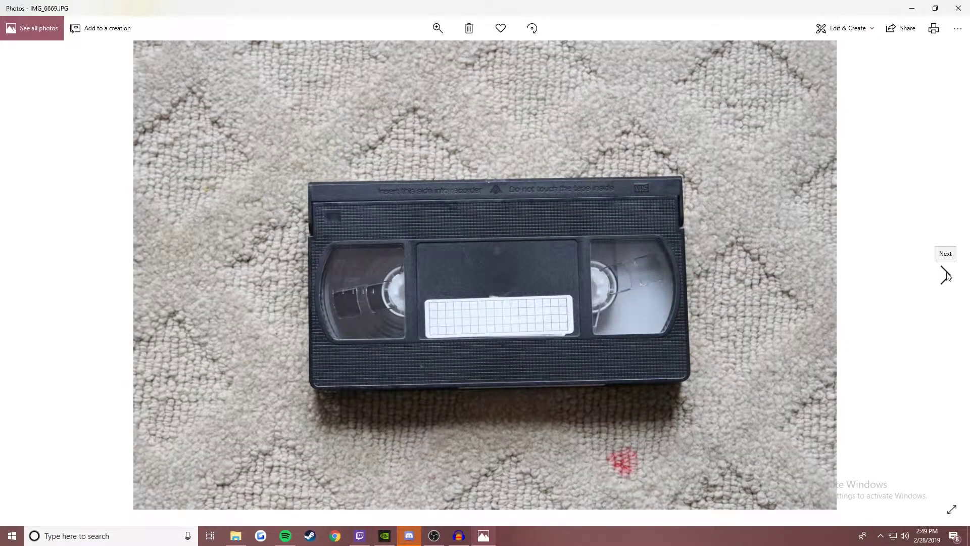
click(946, 275)
click(953, 282)
click(952, 281)
click(951, 281)
click(951, 280)
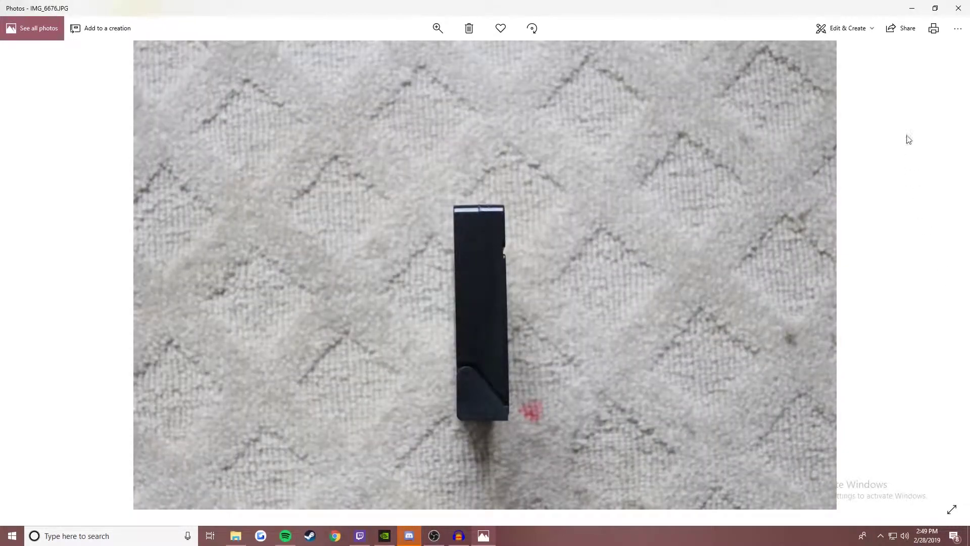
click(958, 8)
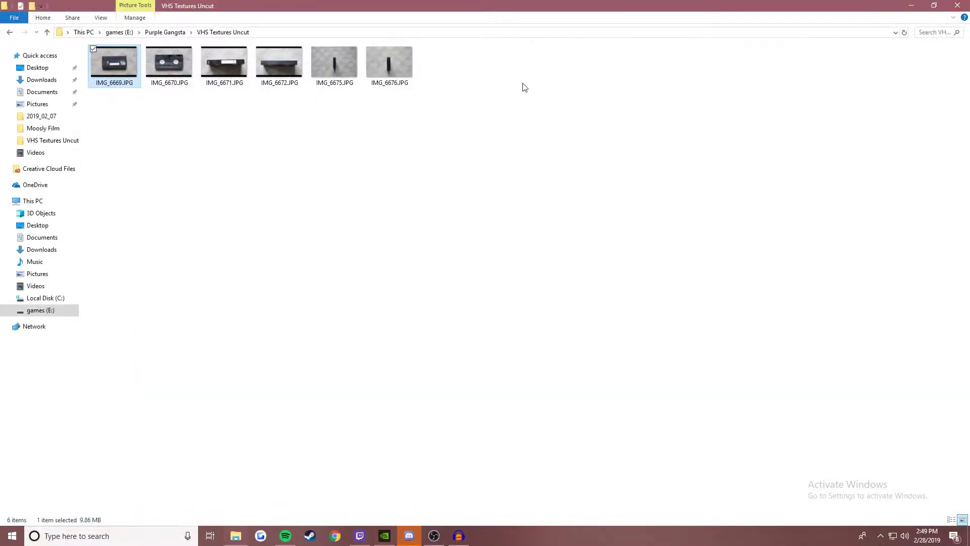
Open the VHS Textures Cut folder inside Purple Gangsta and view the cut-out tape images from Back.png to Top.png
click(168, 32)
double_click(187, 76)
click(126, 89)
double_click(126, 89)
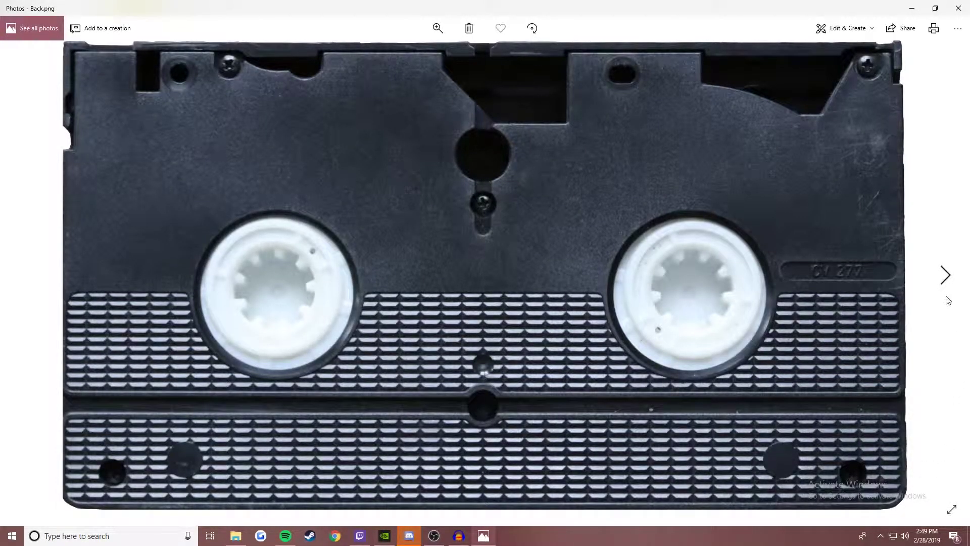
click(947, 283)
click(947, 283)
click(947, 283)
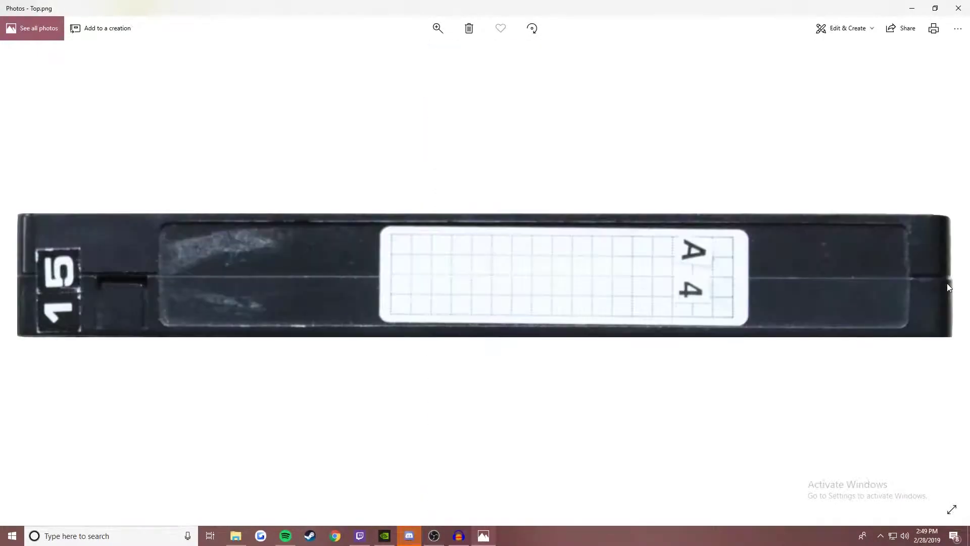
Launch After Effects and create a new project with a 1920 x 1080 px composition named Comp 1
click(100, 540)
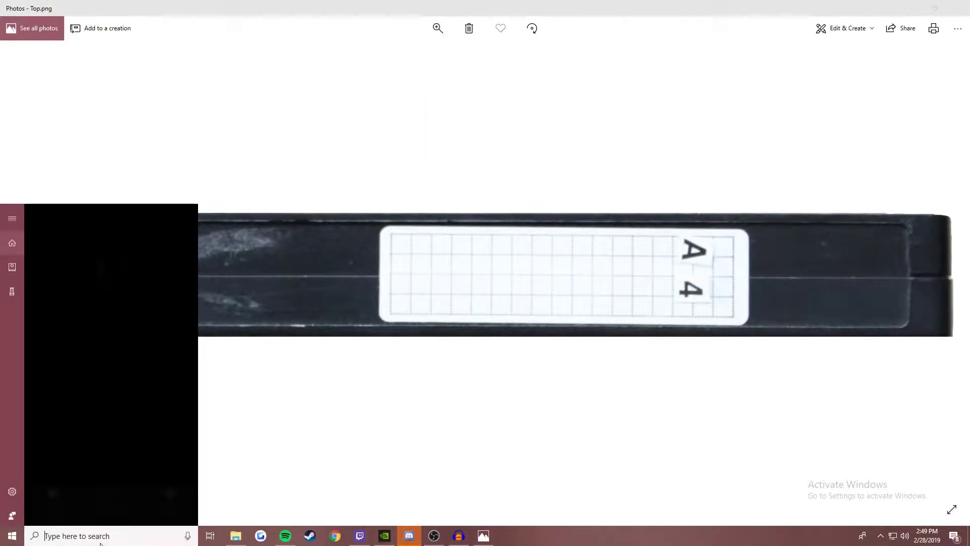
text(after)
click(140, 255)
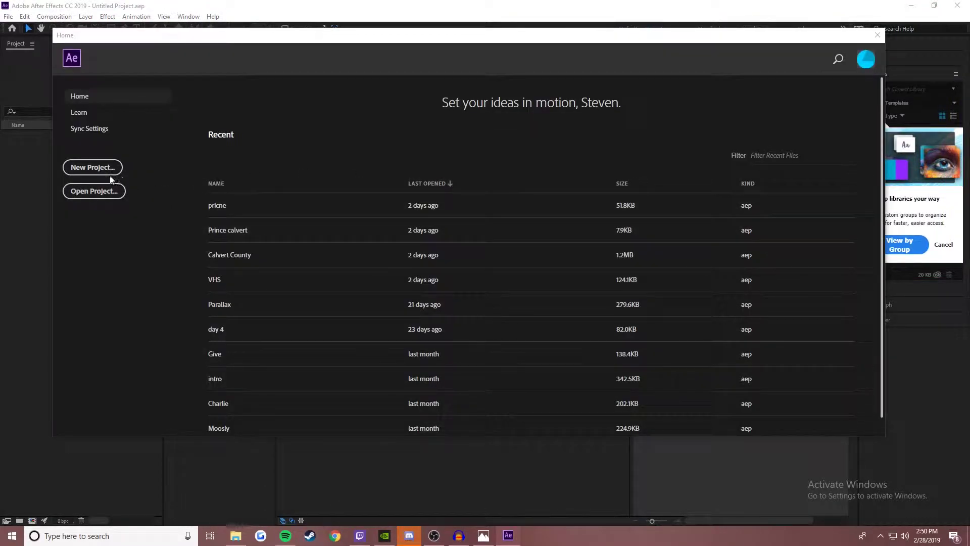
click(112, 172)
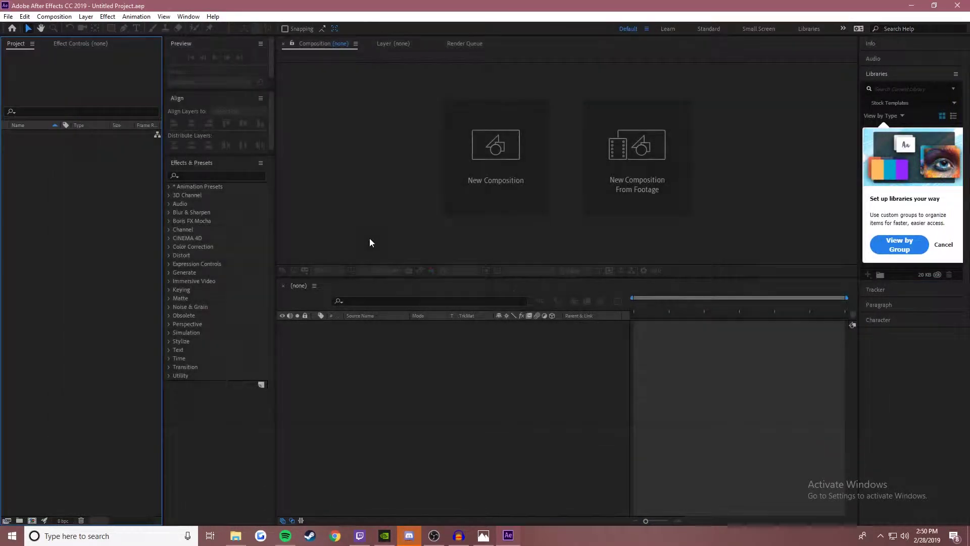
click(506, 179)
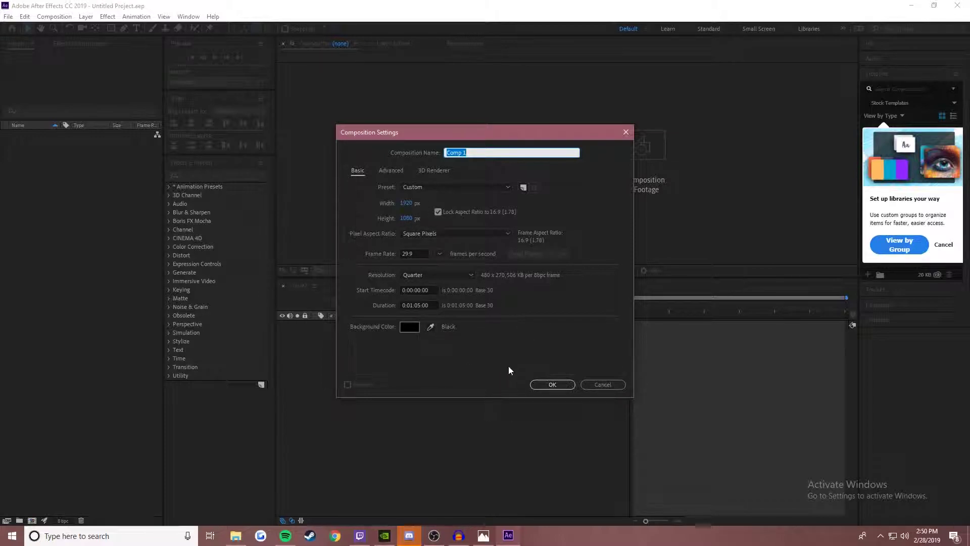
click(551, 385)
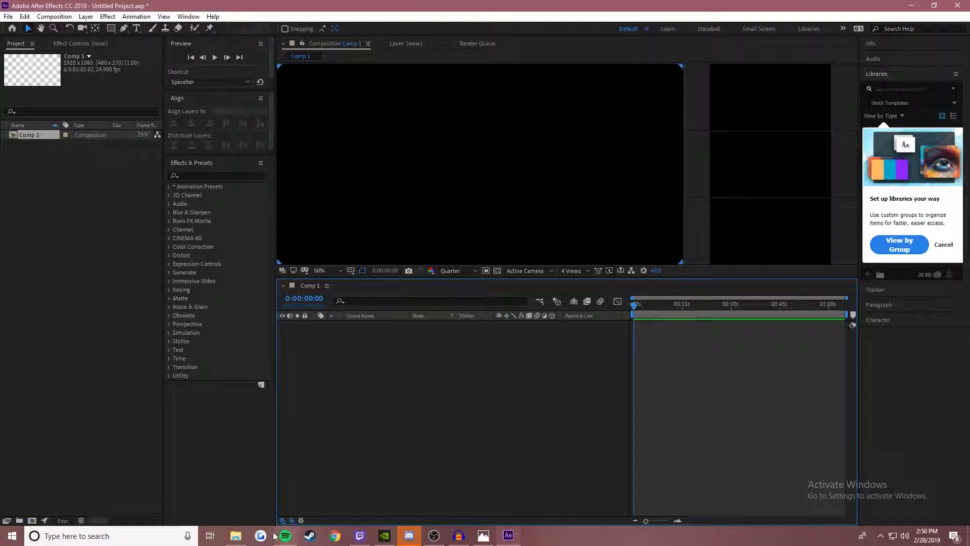
Add Front.png and Side 1.png from the VHS Textures Cut folder to Comp 1 as layers, with Side 1.png above
click(236, 536)
drag(336, 15, 612, 170)
drag(678, 283, 563, 332)
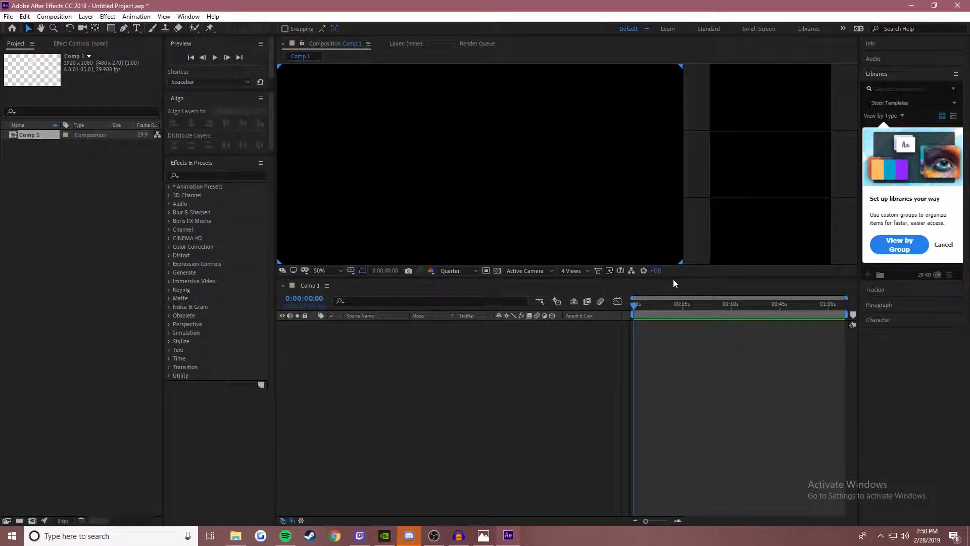
click(241, 533)
drag(665, 314, 603, 357)
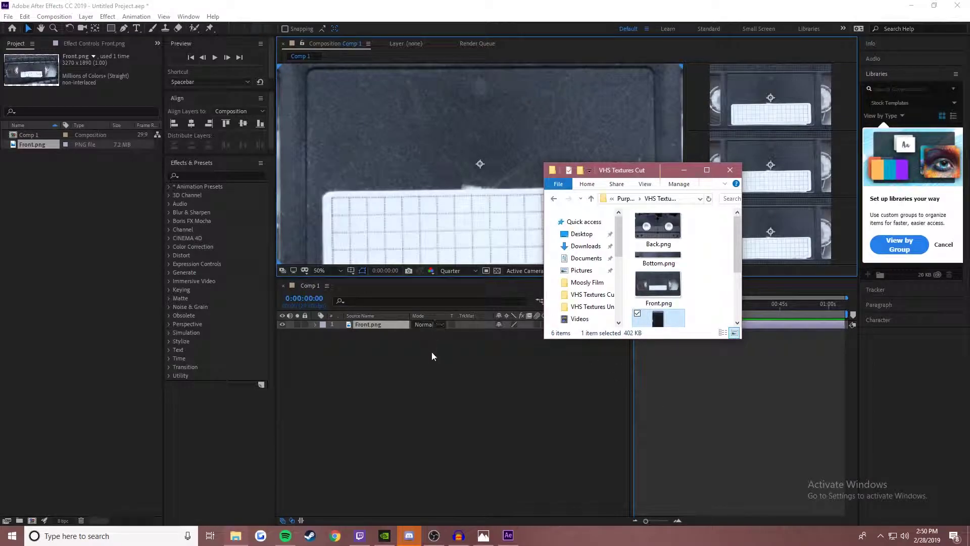
click(691, 171)
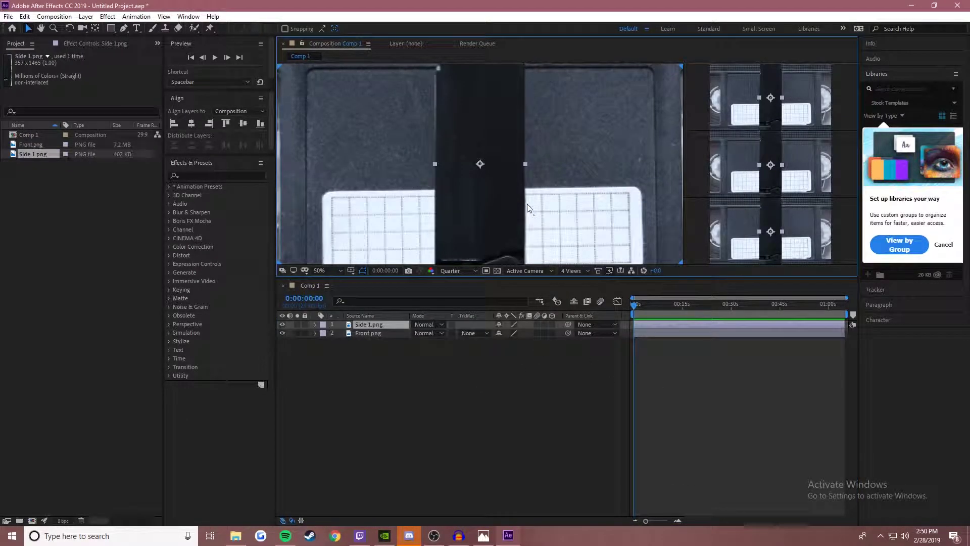
Scale down the Front.png layer so the whole cassette front fits inside the composition frame
scroll(554, 174, down, 2)
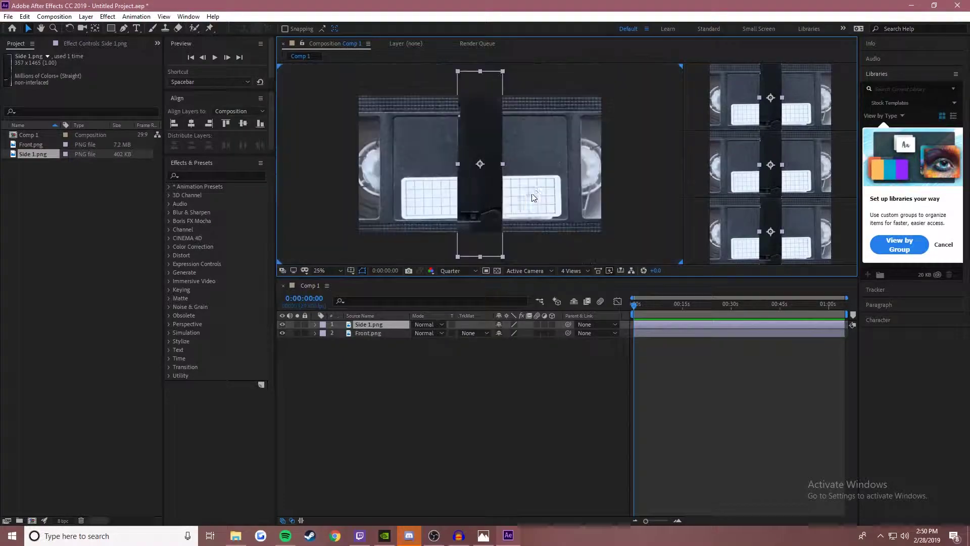
click(540, 115)
click(367, 326)
click(368, 333)
click(585, 123)
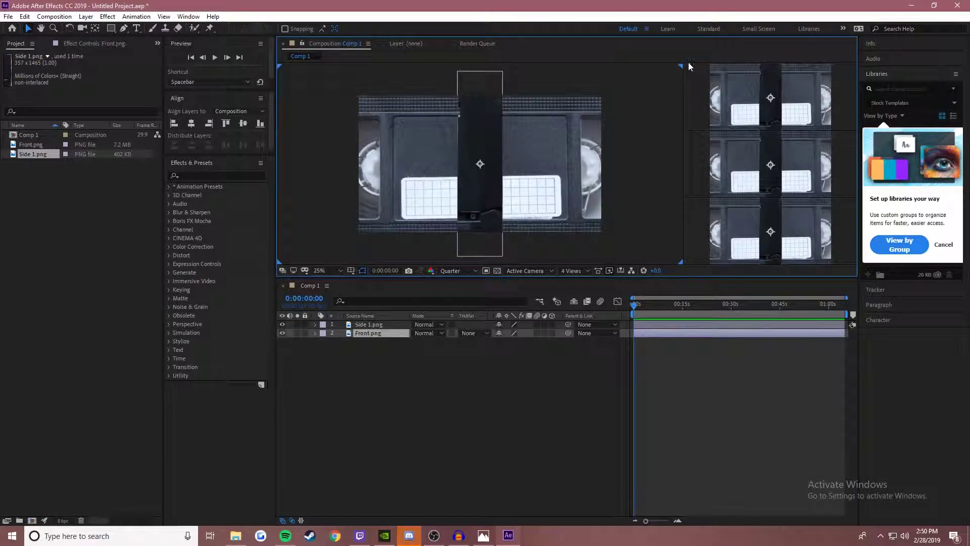
scroll(648, 95, down, 1)
drag(584, 104, 486, 141)
Scale down the Side 1.png layer to roughly the height of the cassette front
click(481, 122)
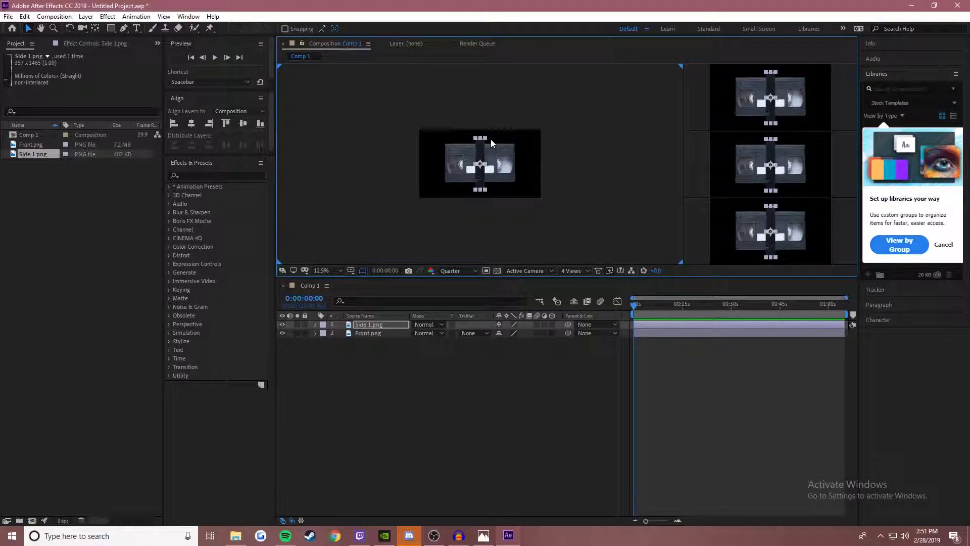
key(ctrl+z)
drag(492, 118, 498, 147)
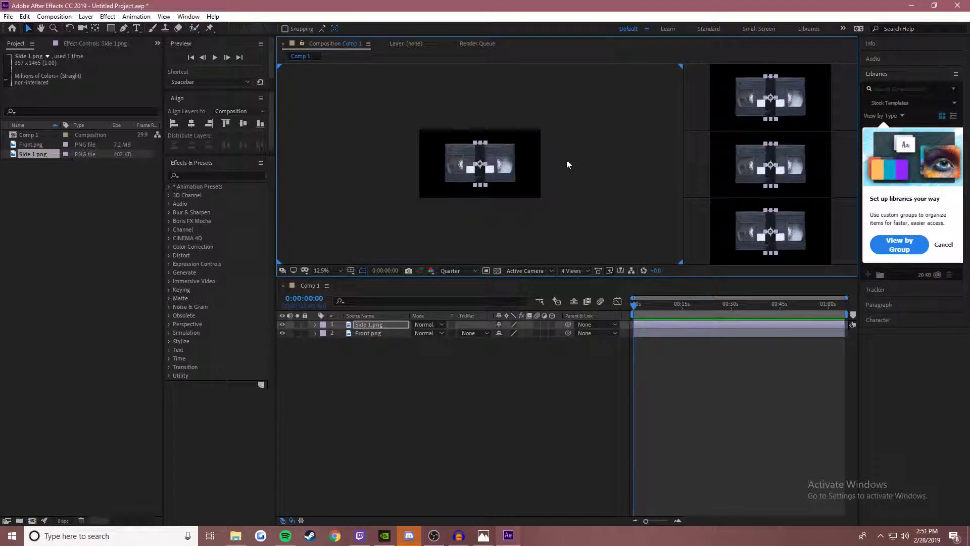
Make the Side 1.png and Front.png layers 3D and move Side 1.png to the cassette's right edge
click(553, 324)
click(552, 333)
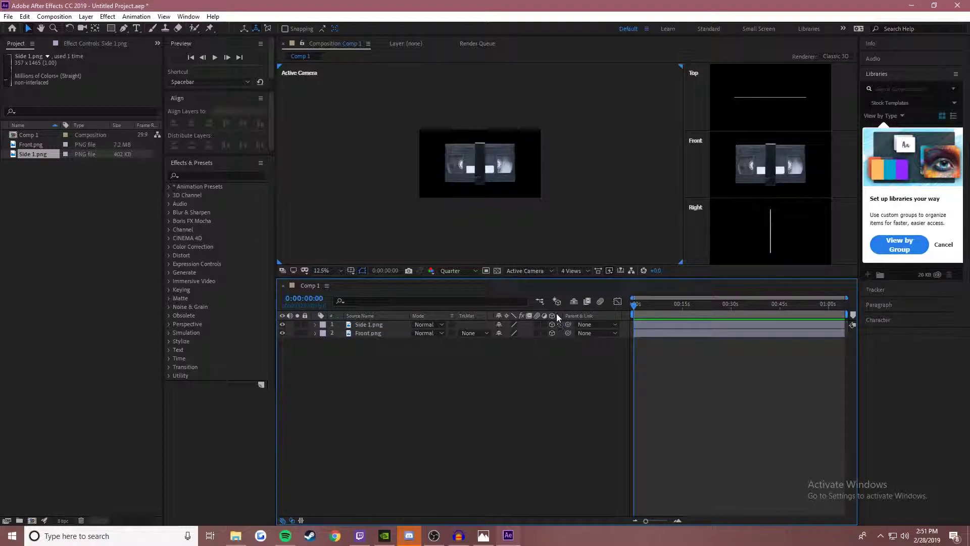
scroll(514, 153, up, 4)
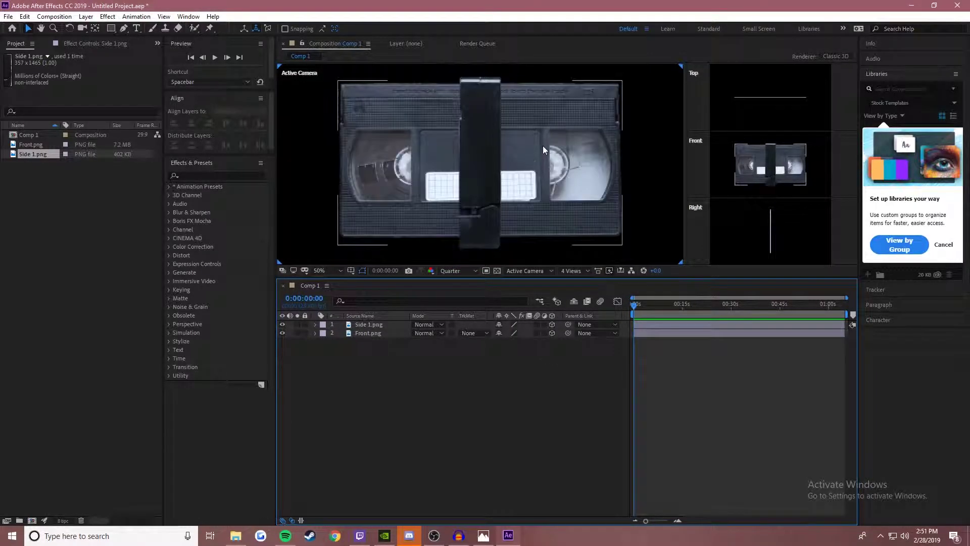
click(480, 144)
drag(503, 163, 656, 165)
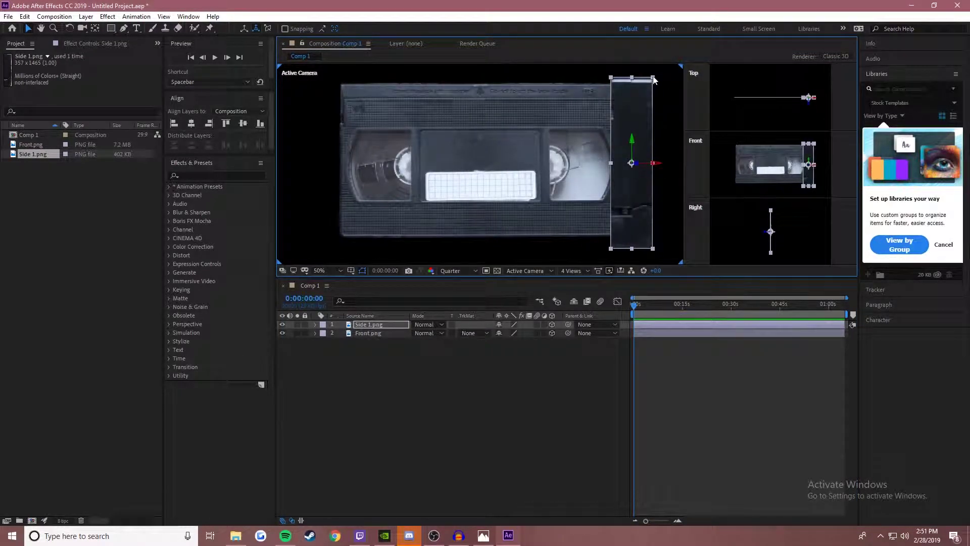
drag(647, 115, 647, 114)
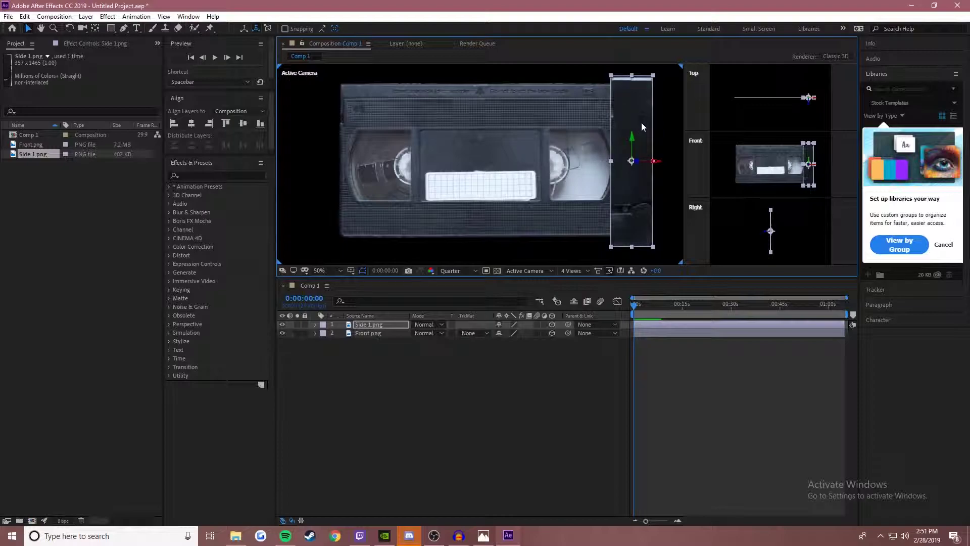
Scale Side 1.png to about 41.3% and nudge it vertically to align its top and bottom with the cassette front
drag(652, 76, 647, 94)
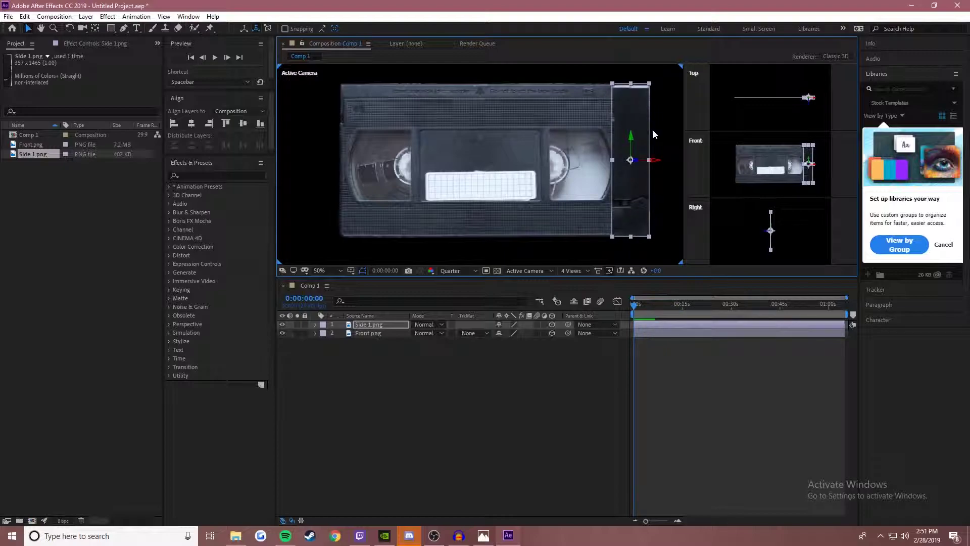
key(Up)
key(Up)
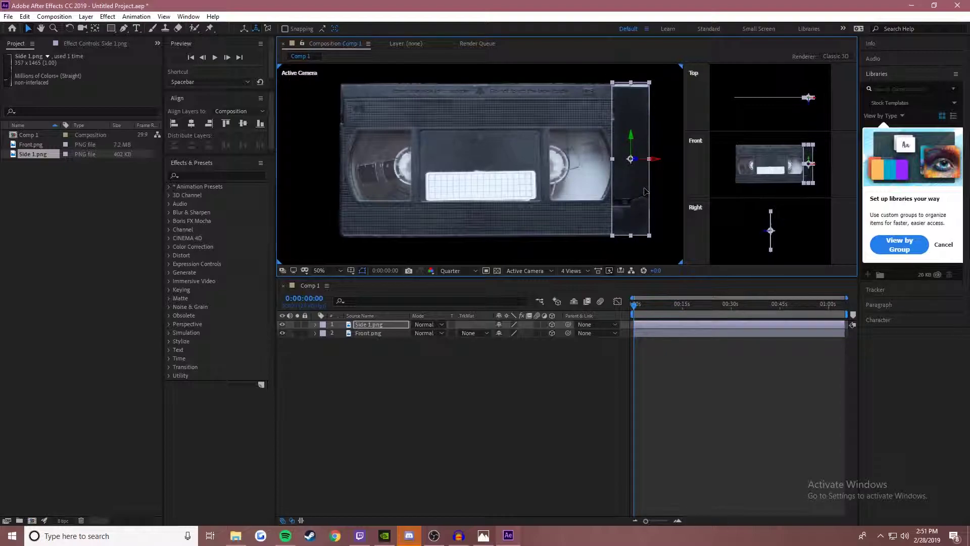
click(678, 223)
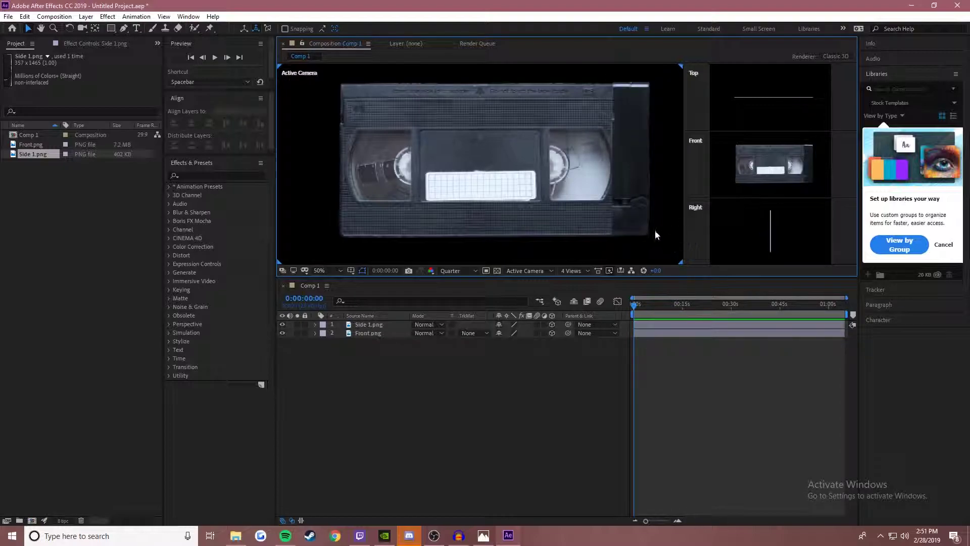
click(646, 201)
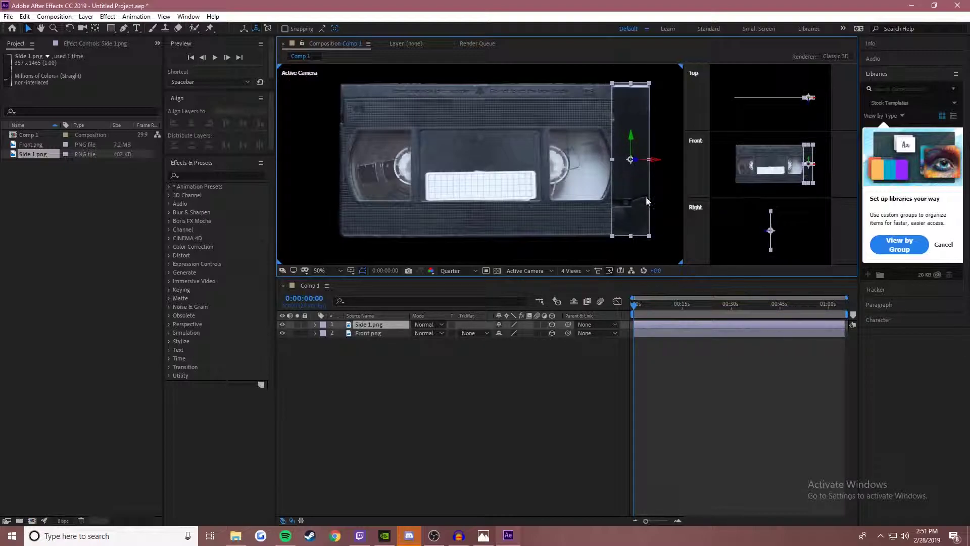
click(677, 137)
click(635, 139)
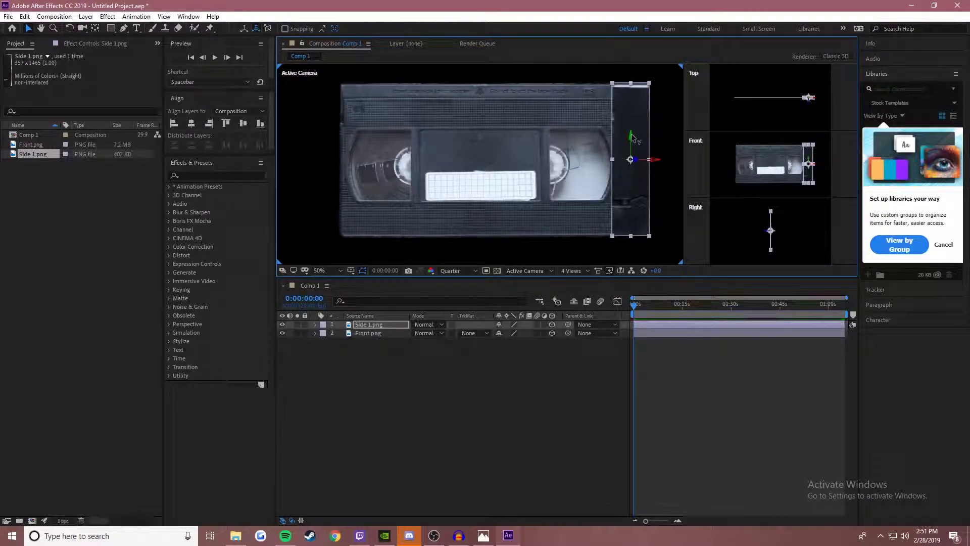
click(665, 127)
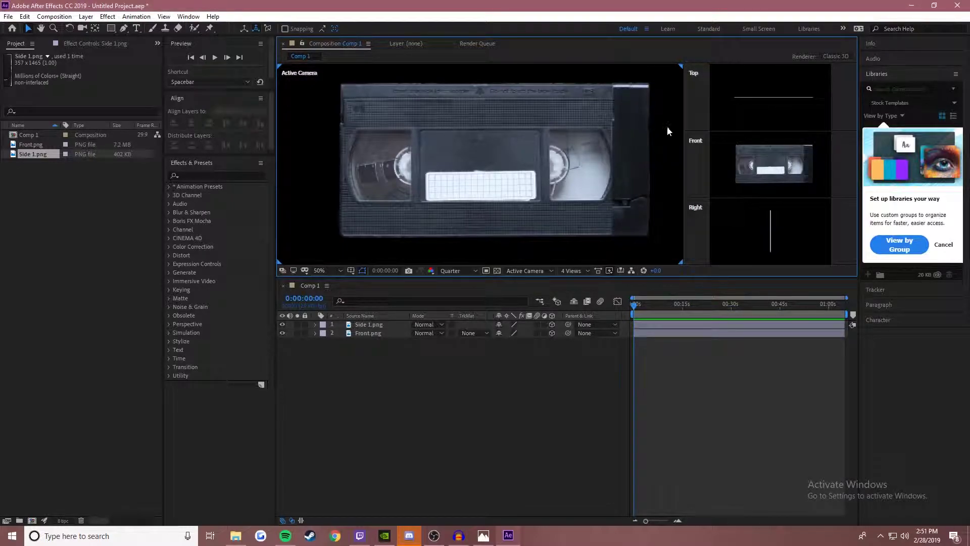
Set the Y Rotation of the Side 1.png layer to -90°
click(642, 134)
click(315, 324)
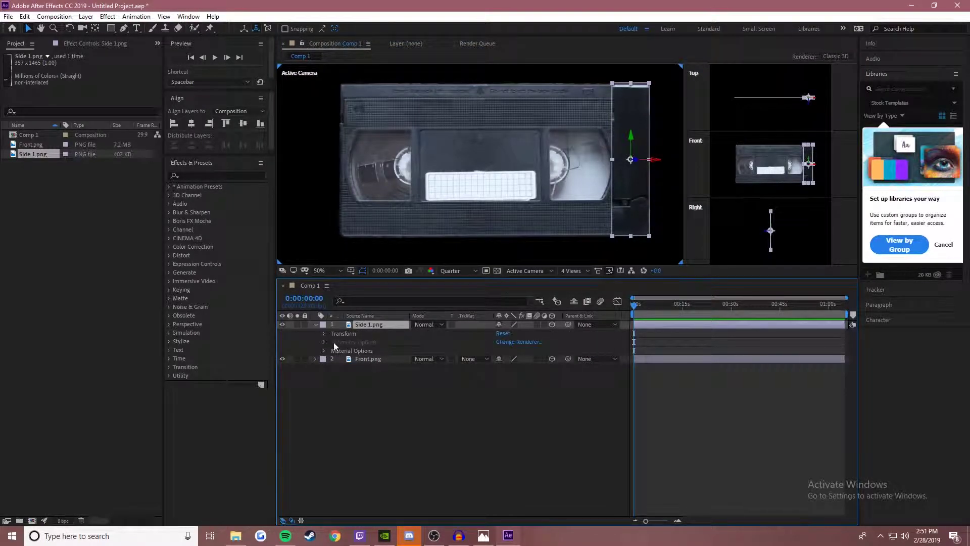
click(324, 334)
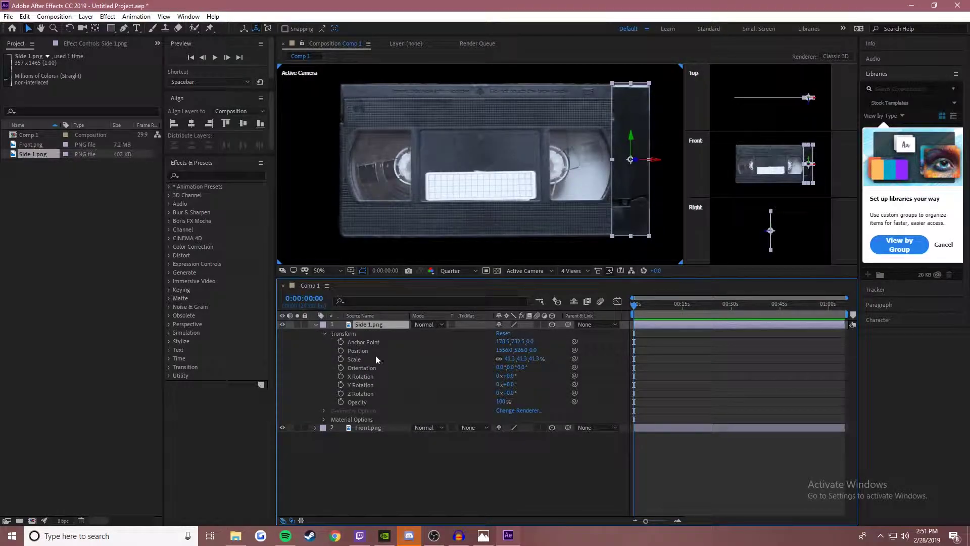
drag(508, 384, 483, 387)
click(510, 384)
key(Return)
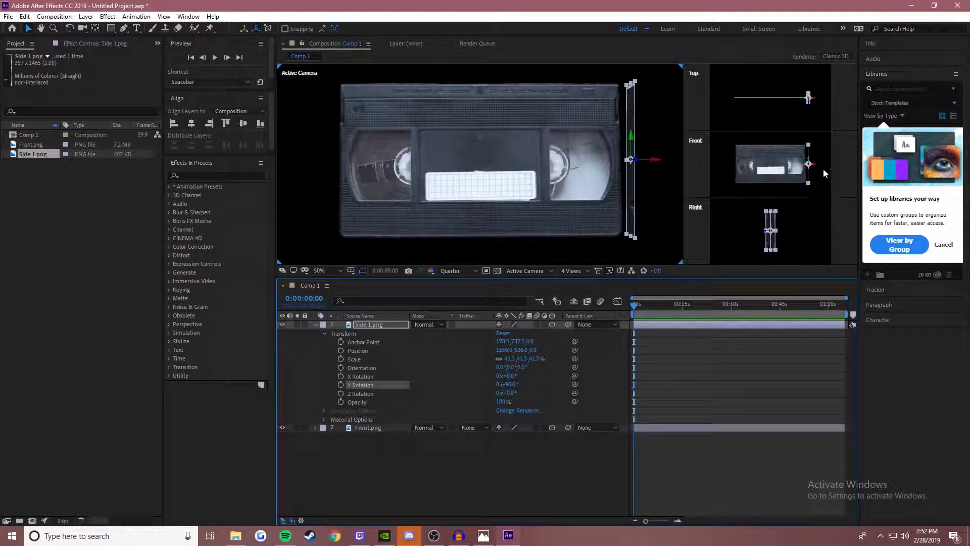
Move Side 1.png onto the cassette front's right edge and back in depth, to about 1500, 526, 48
drag(814, 166, 811, 162)
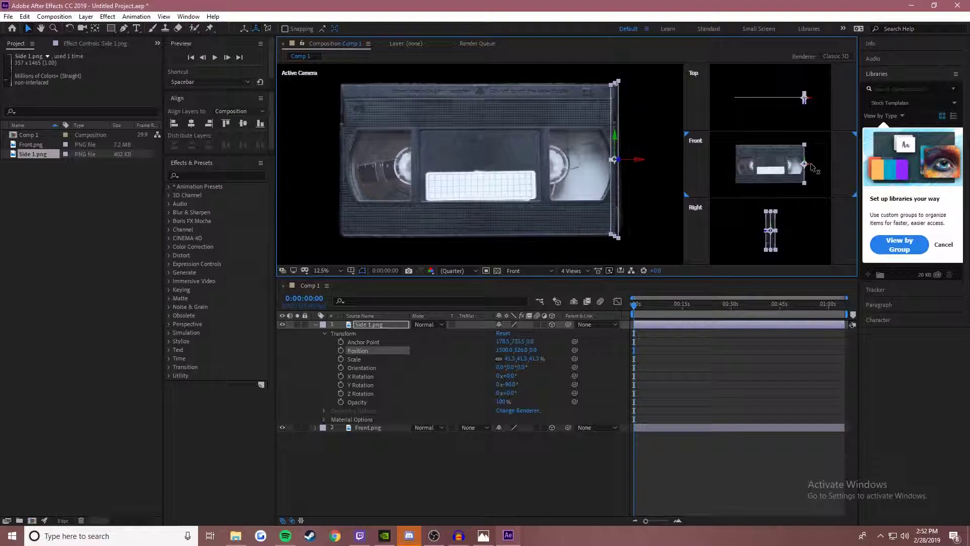
click(821, 149)
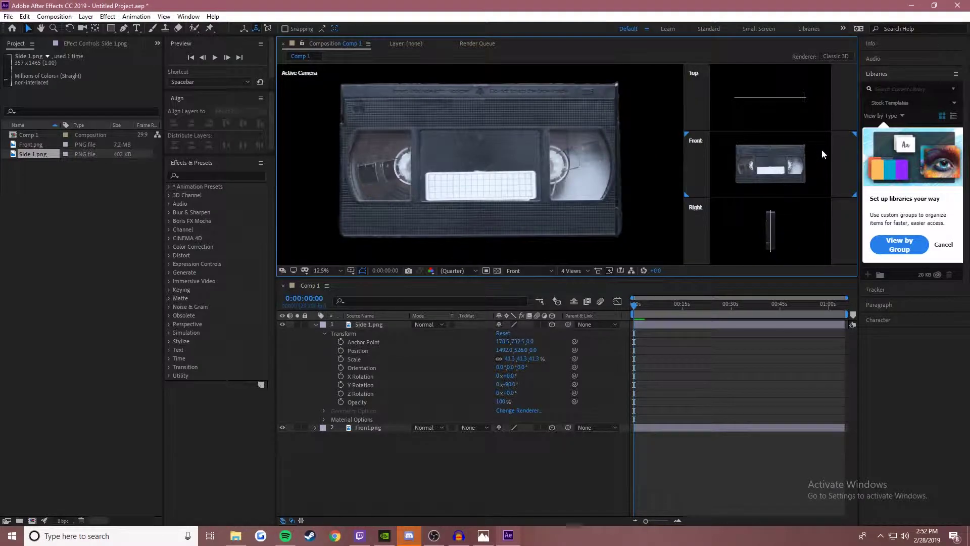
click(805, 101)
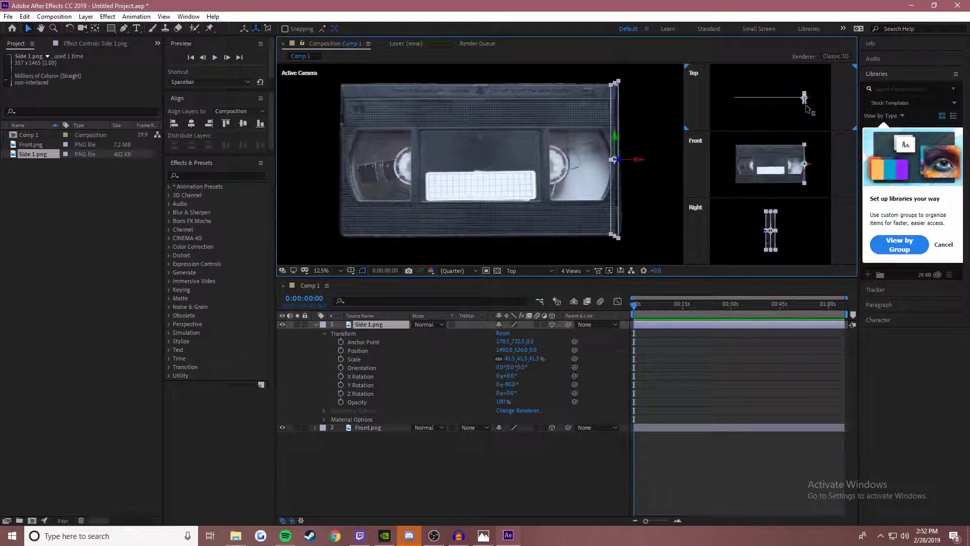
drag(805, 104, 821, 120)
click(824, 150)
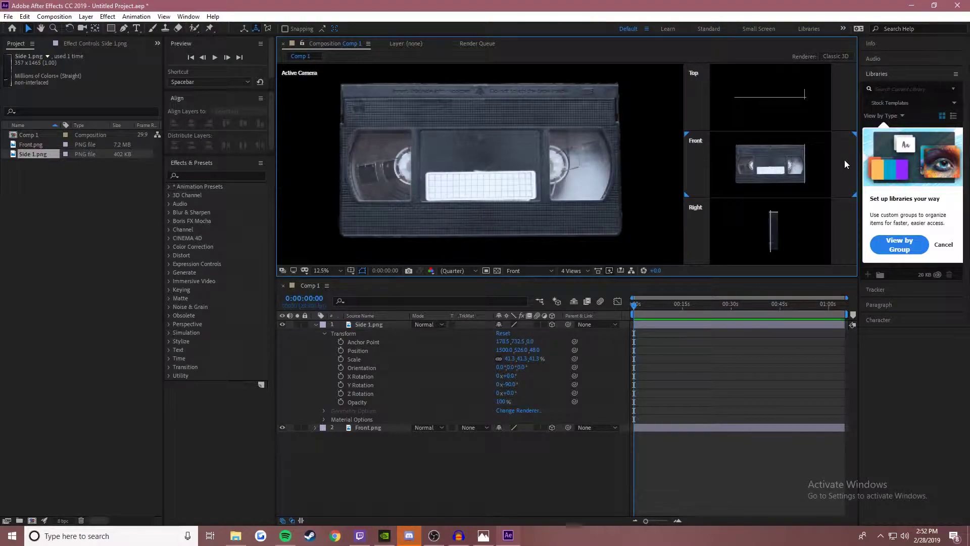
Add a null object and parent the Side 1.png and Front.png layers to it
right_click(436, 462)
mouse_move(542, 355)
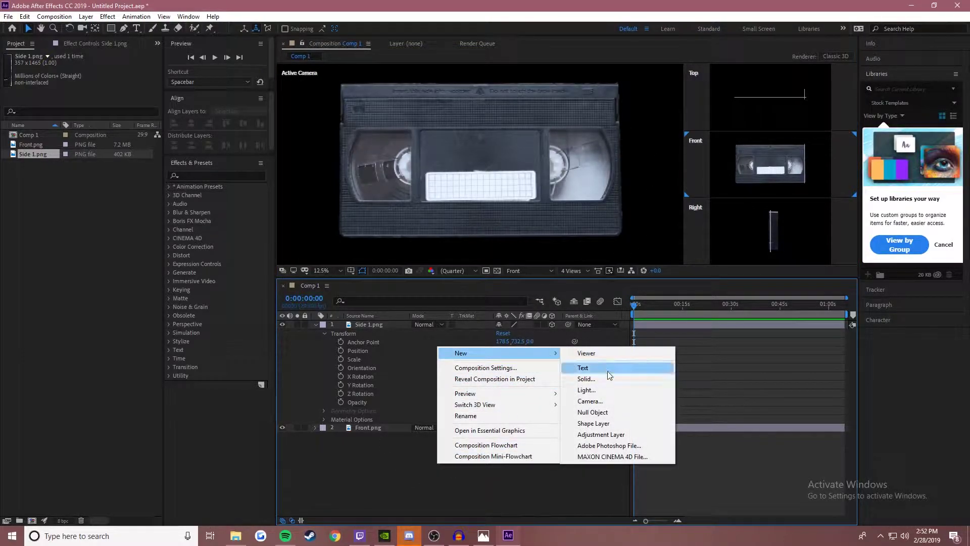
click(602, 413)
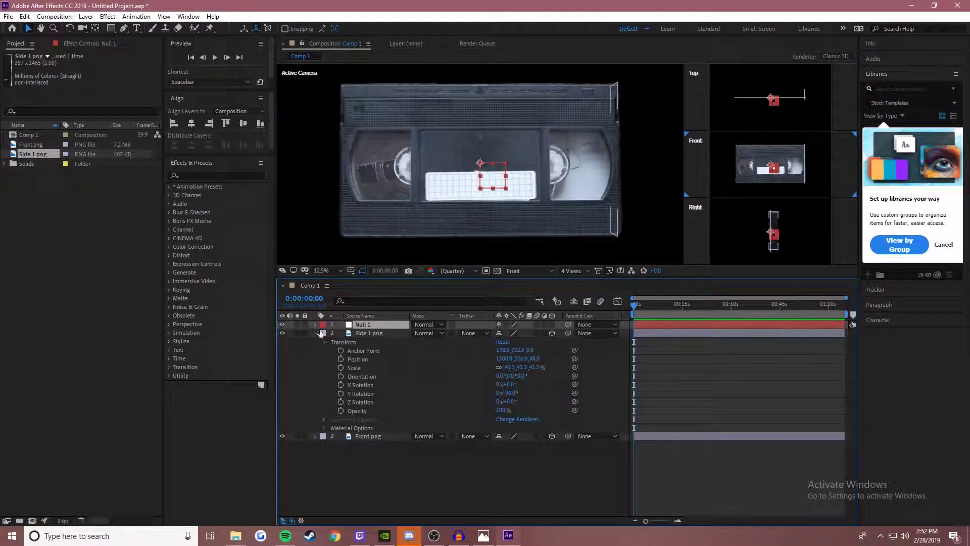
click(369, 333)
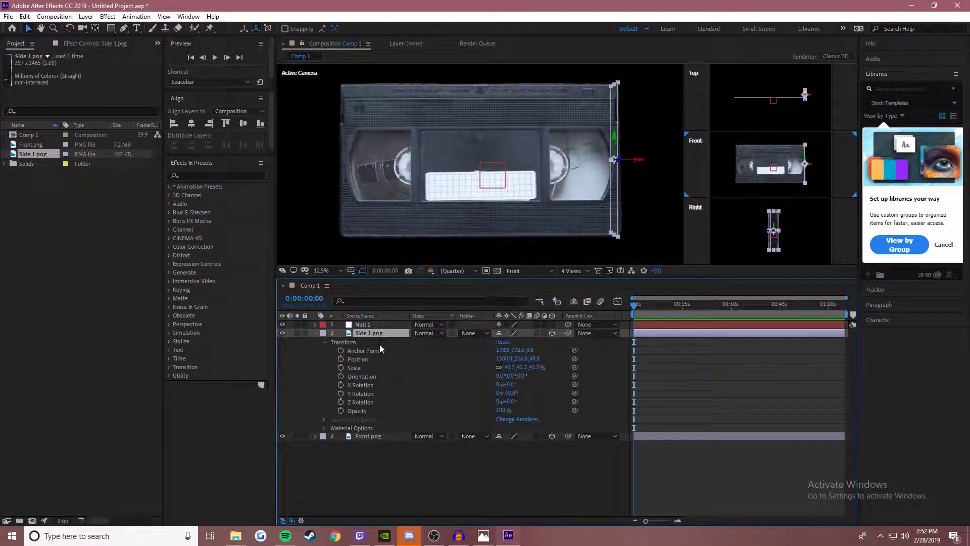
shift+click(377, 435)
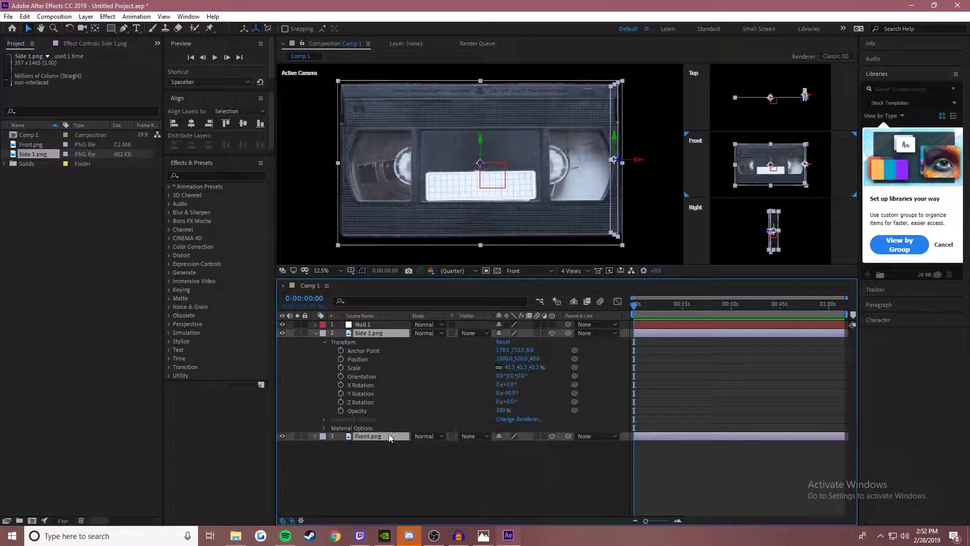
click(592, 334)
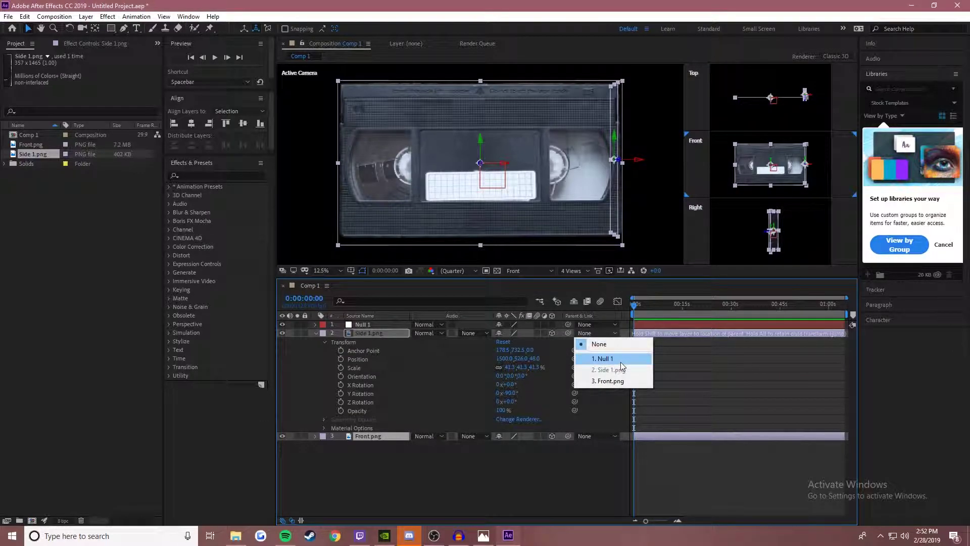
click(621, 360)
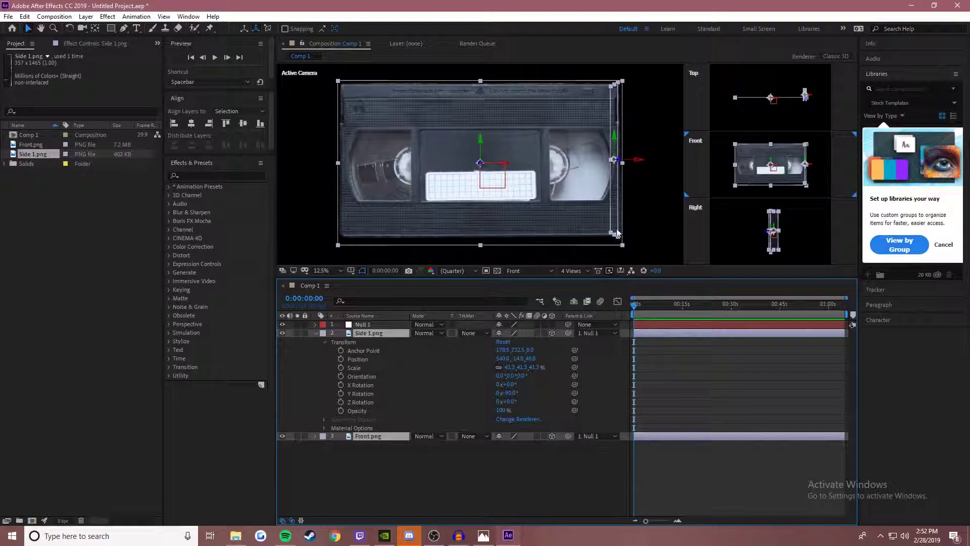
click(623, 193)
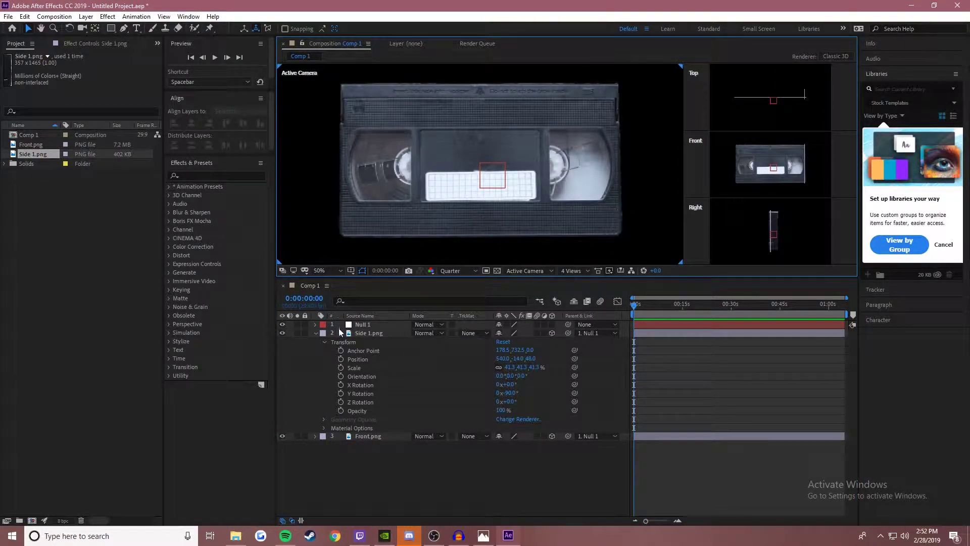
Make the Null 1 layer 3D and rotate it about 87° on Y to turn the cassette's side toward the camera
click(314, 325)
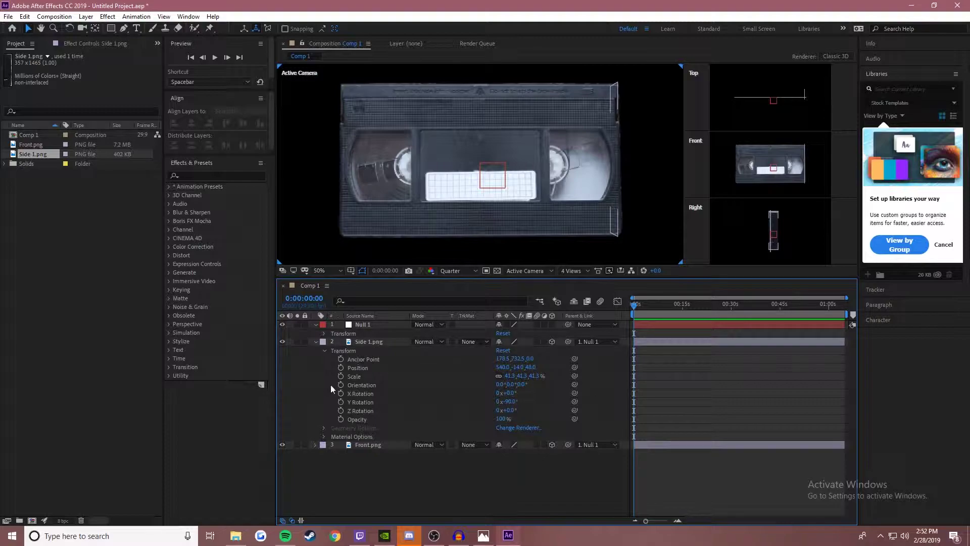
click(324, 334)
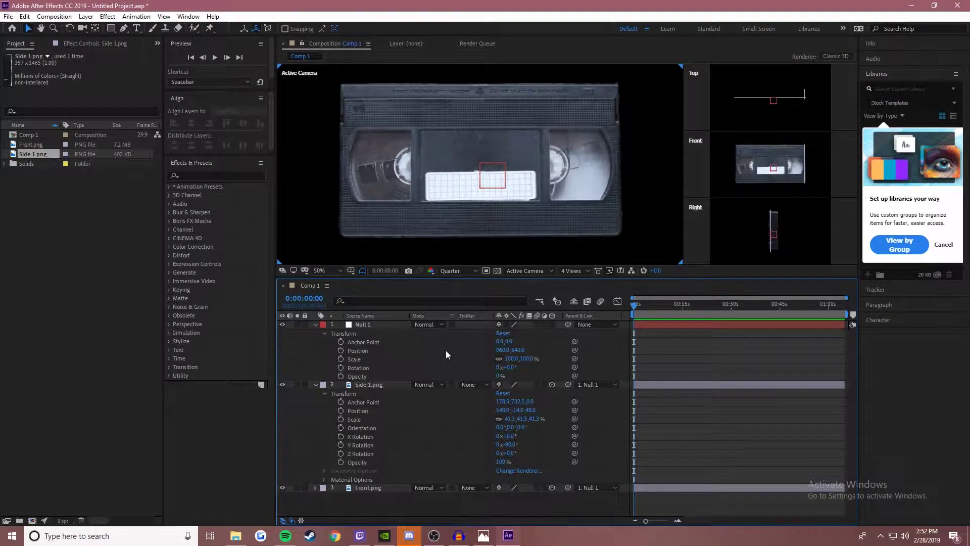
click(552, 324)
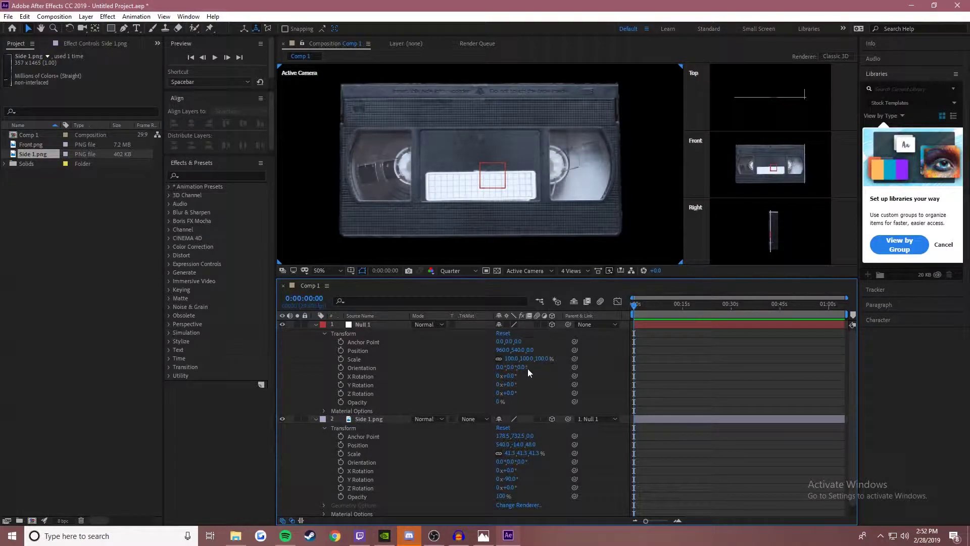
drag(511, 387, 539, 364)
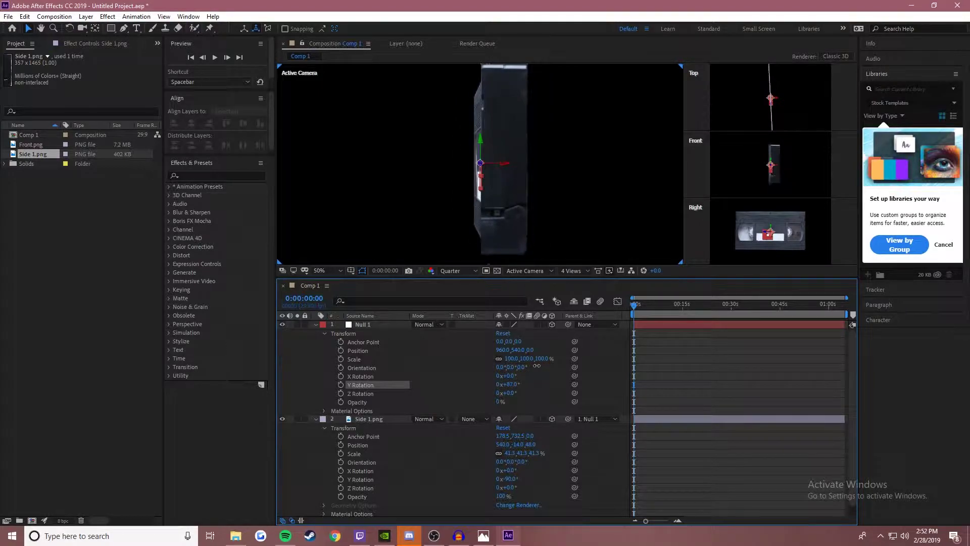
Shift Side 1.png in depth to about Z 72 so its edge meets the cassette front
click(502, 226)
drag(541, 162, 538, 161)
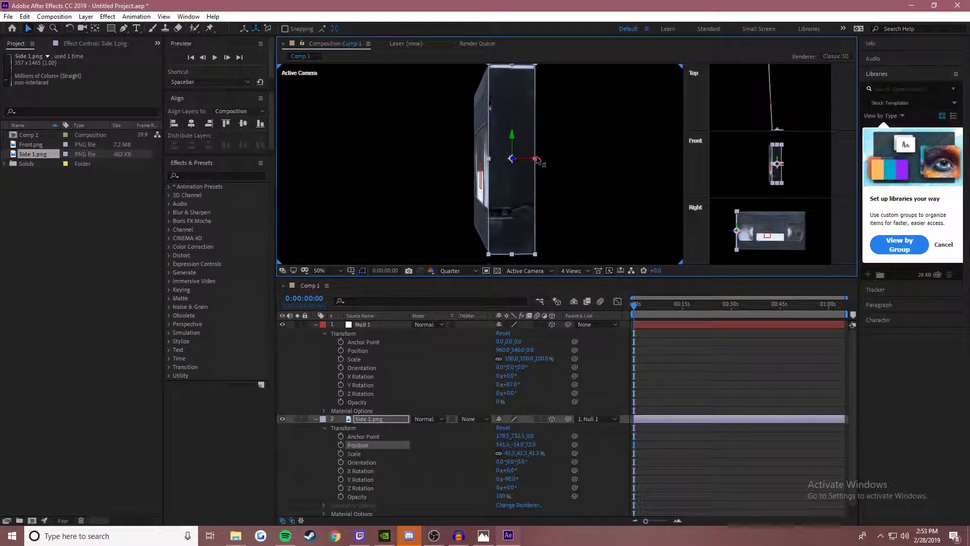
click(574, 159)
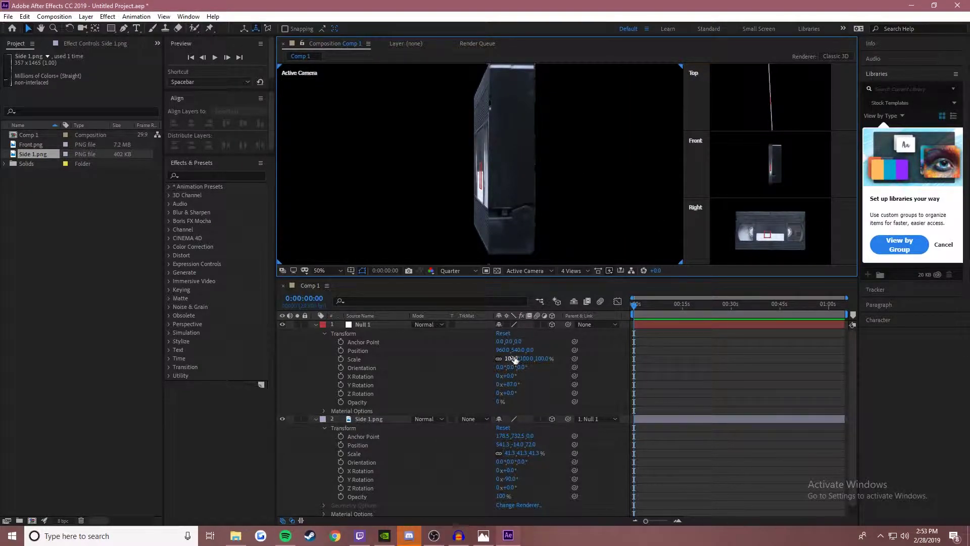
Rotate Null 1 to 105° on Y to inspect the join between the cassette's side and front
mouse_move(514, 384)
mouse_down()
mouse_move(500, 385)
mouse_move(578, 379)
mouse_move(499, 380)
mouse_move(519, 379)
mouse_up()
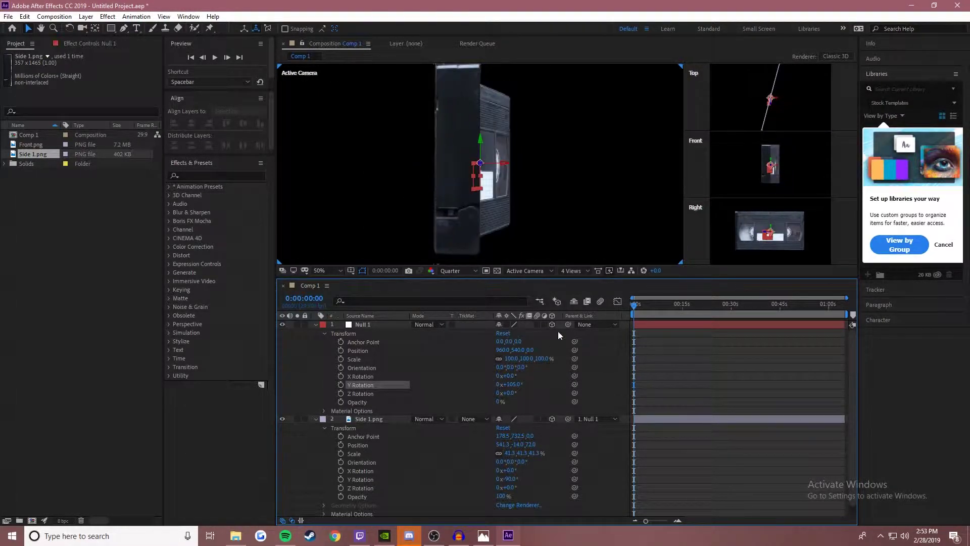
click(389, 419)
scroll(368, 472, down, 1)
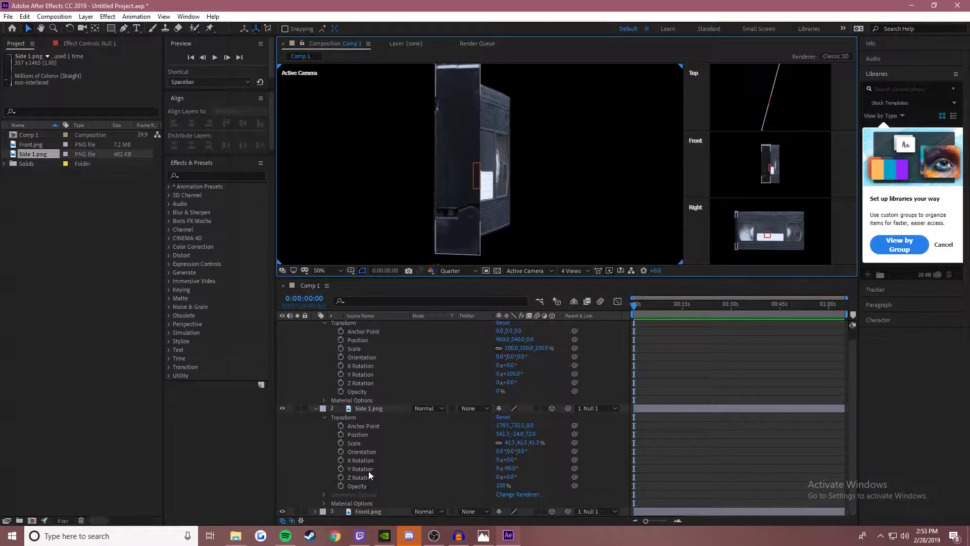
scroll(393, 443, up, 1)
Set the Y Rotation of Null 1 to 0° and collapse the layer properties in the timeline
click(513, 385)
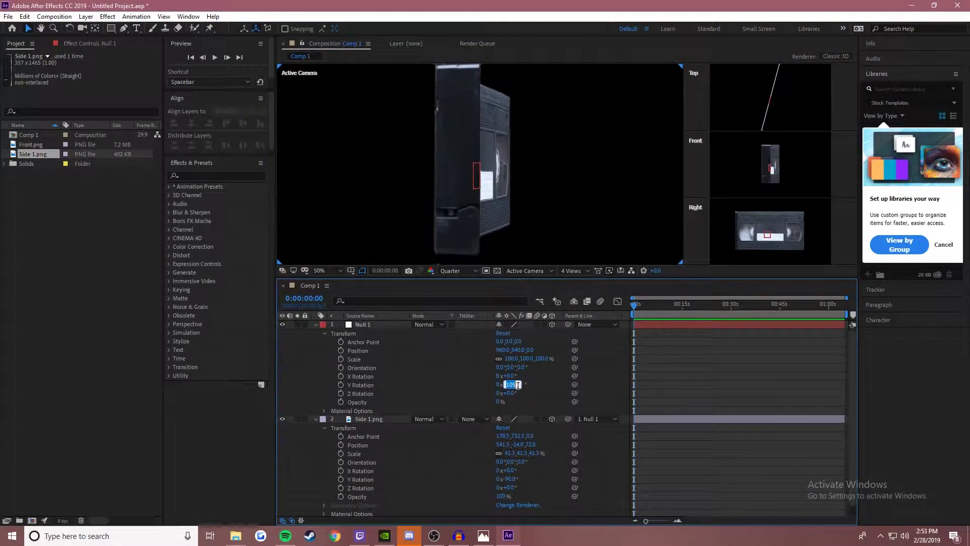
key(Return)
scroll(508, 420, down, 1)
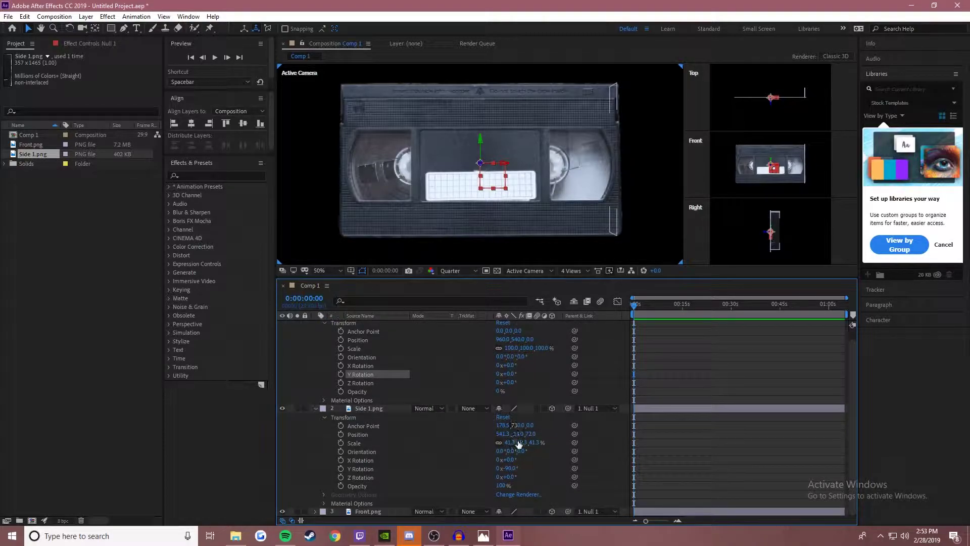
scroll(324, 333, up, 1)
click(324, 333)
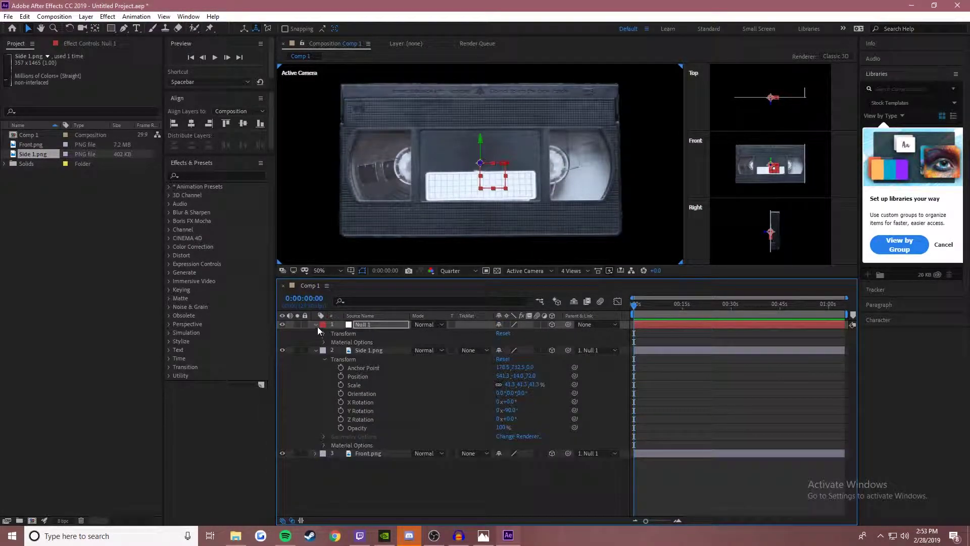
click(316, 325)
click(315, 333)
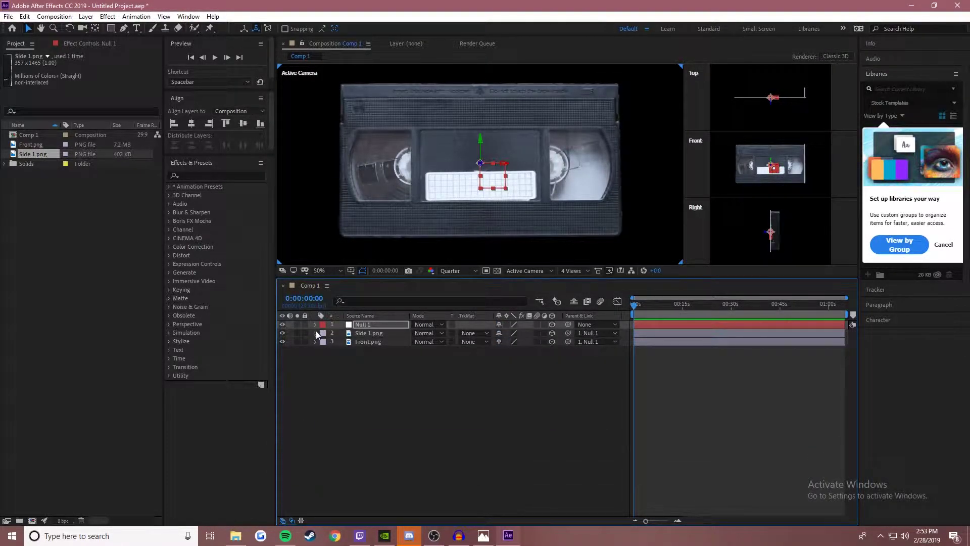
Bring Bottom.png from the VHS Textures Cut folder into the composition as a new layer
click(236, 536)
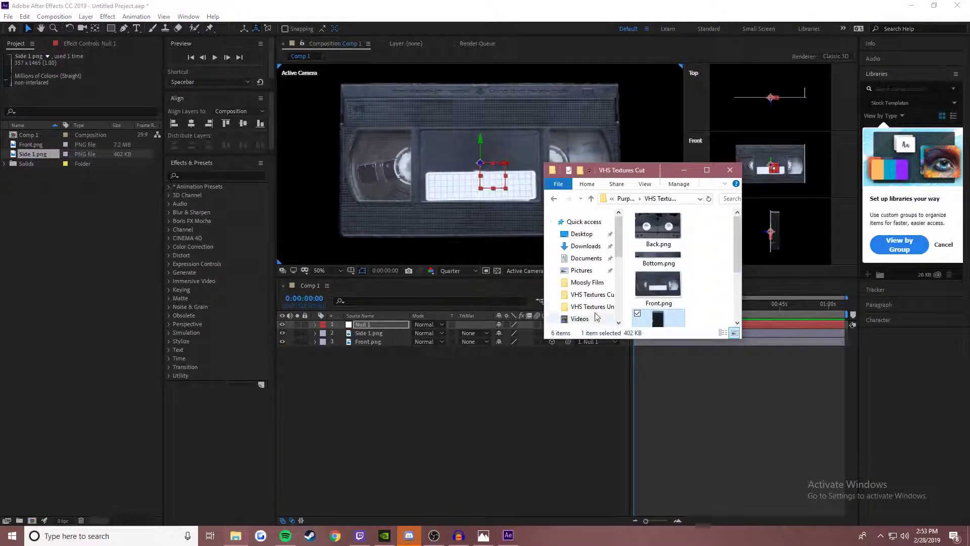
click(658, 258)
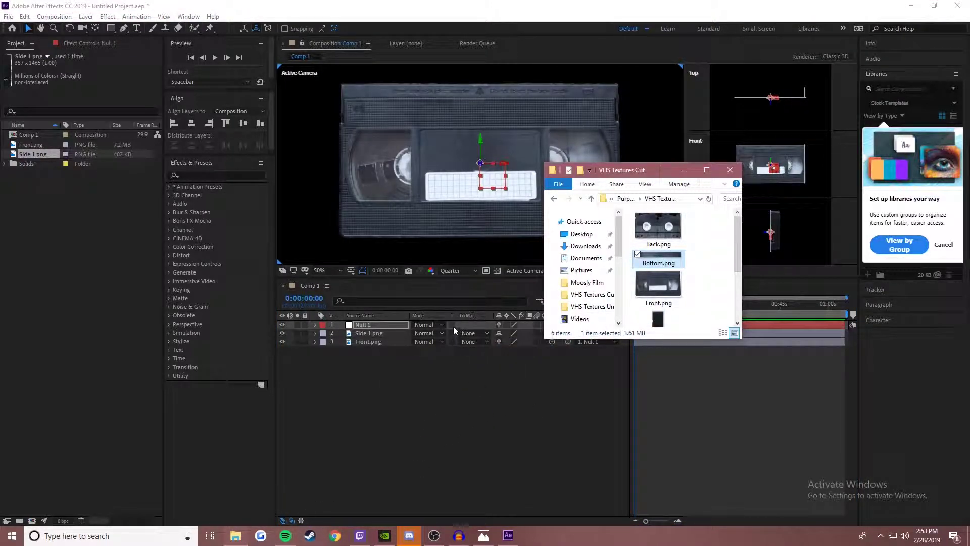
click(452, 380)
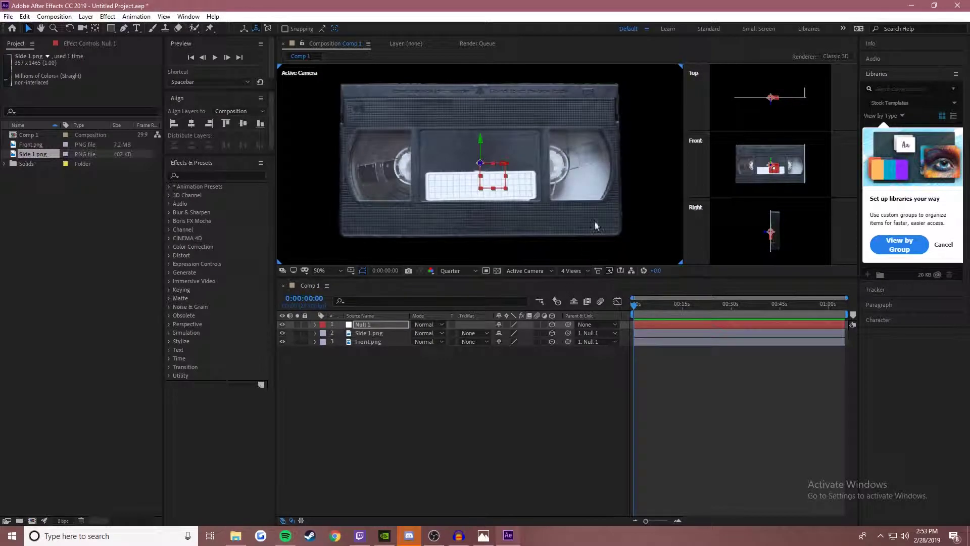
Scale Bottom.png down to about 22.9% so it matches the width of the cassette front
scroll(614, 137, down, 2)
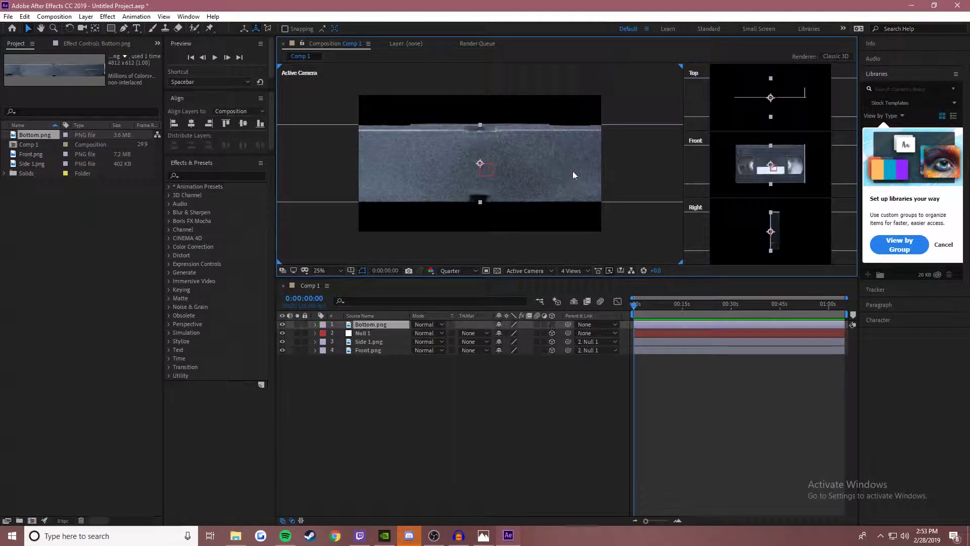
scroll(623, 150, down, 1)
drag(633, 145, 516, 162)
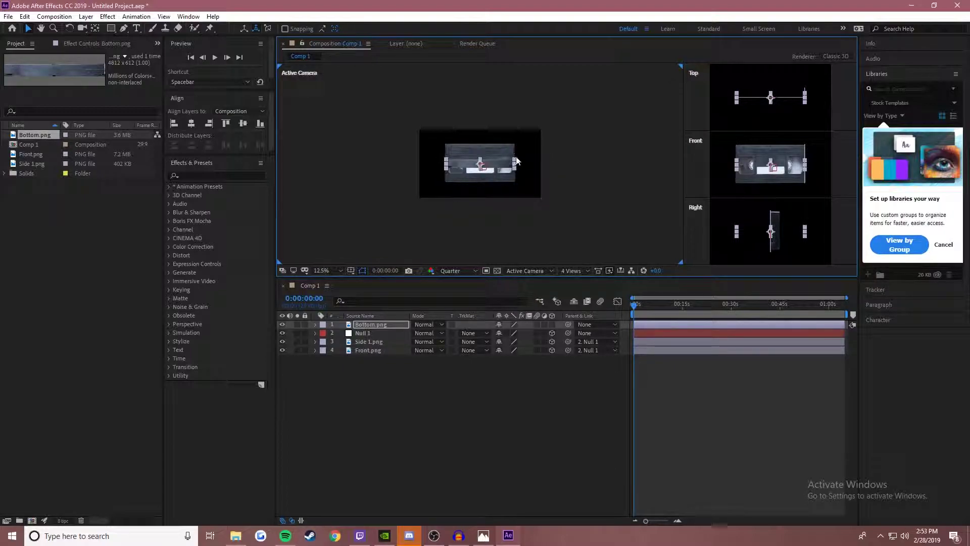
scroll(525, 153, up, 2)
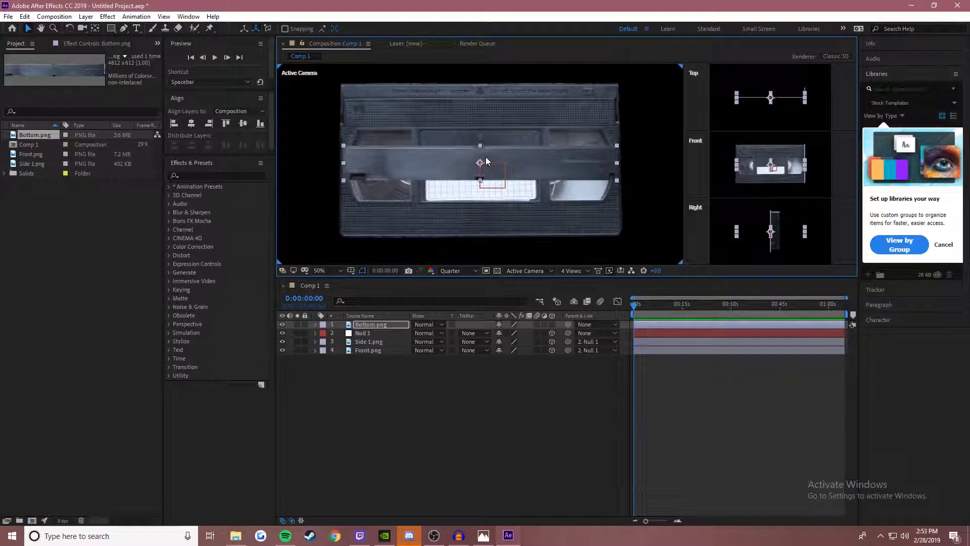
drag(617, 145, 622, 147)
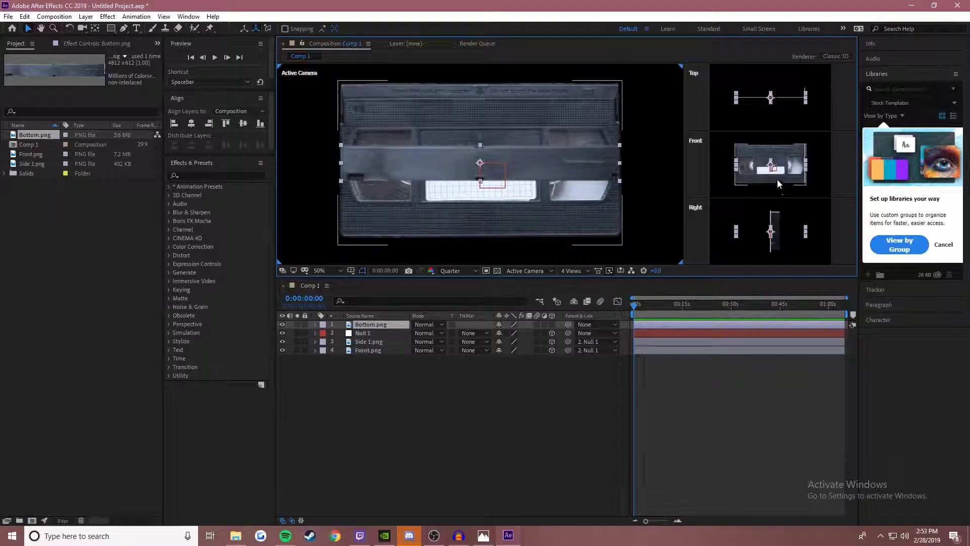
Place the Bottom.png layer below Null 1 in the stack and make it a 3D layer
click(315, 324)
key(ctrl+bracketleft)
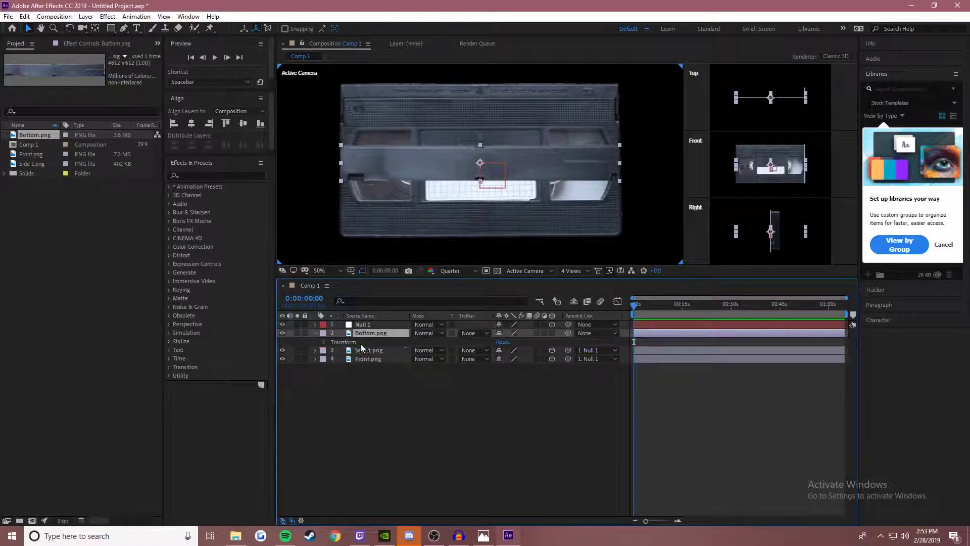
click(324, 342)
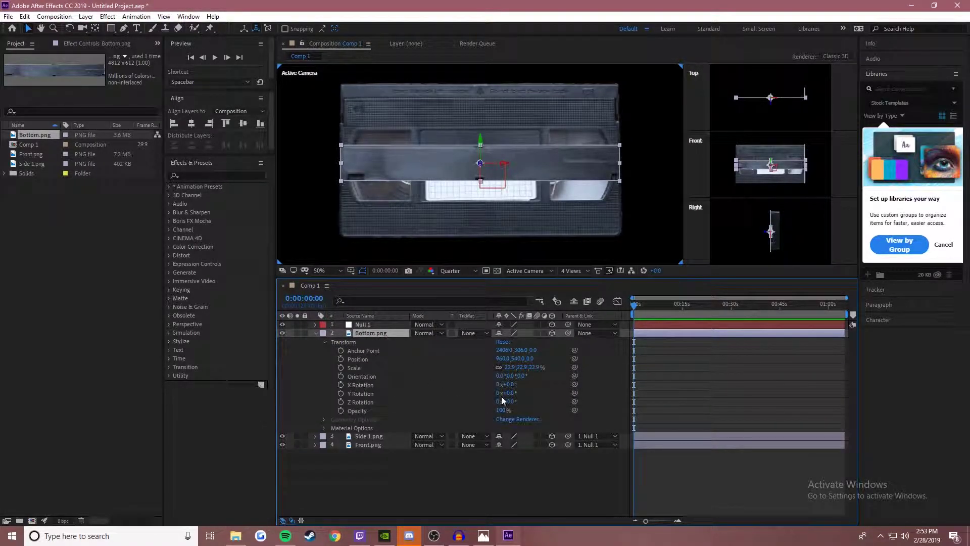
Set the X Rotation of the Bottom.png layer to 90°
click(510, 385)
text(90)
key(Return)
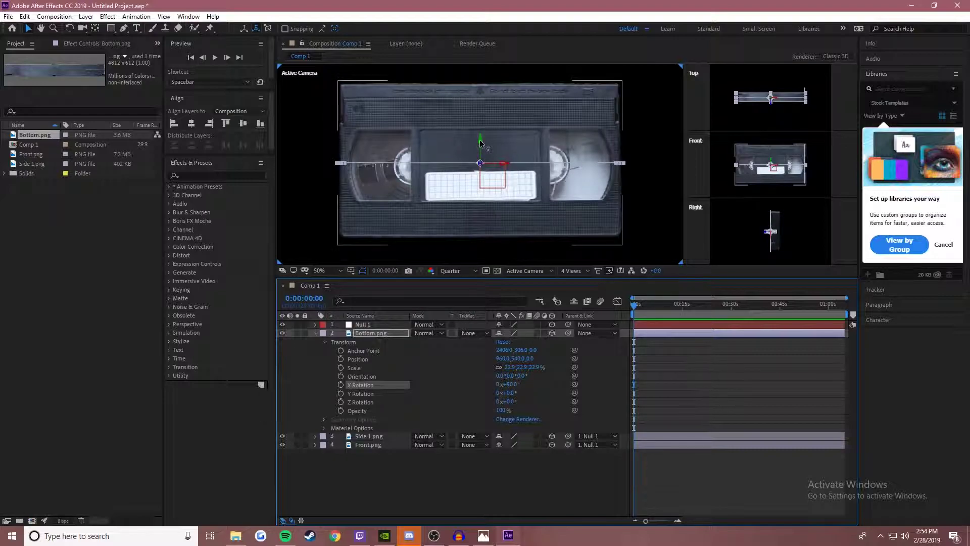
Move Bottom.png down to the cassette front's lower edge and back in depth, to about Y 822 and Z 60
drag(480, 144, 476, 215)
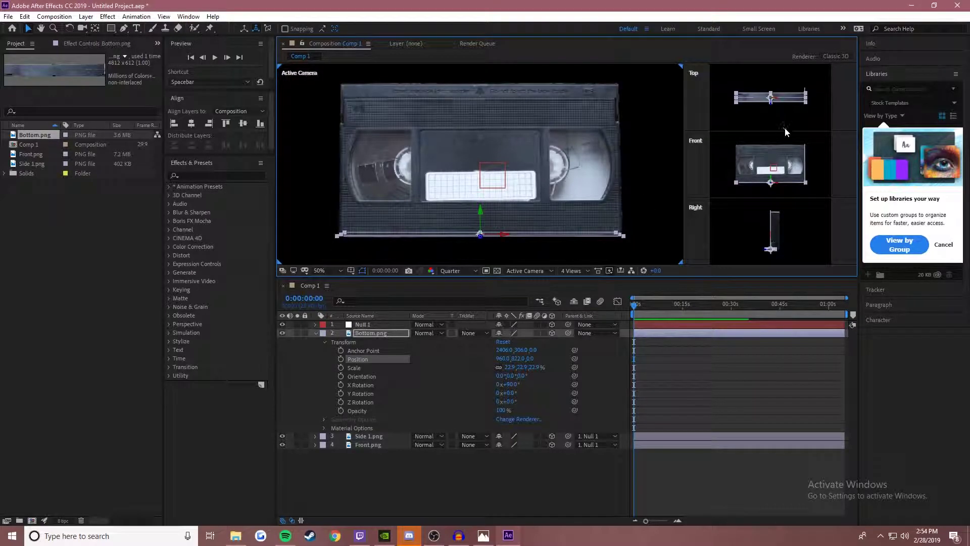
drag(771, 99, 771, 98)
click(802, 113)
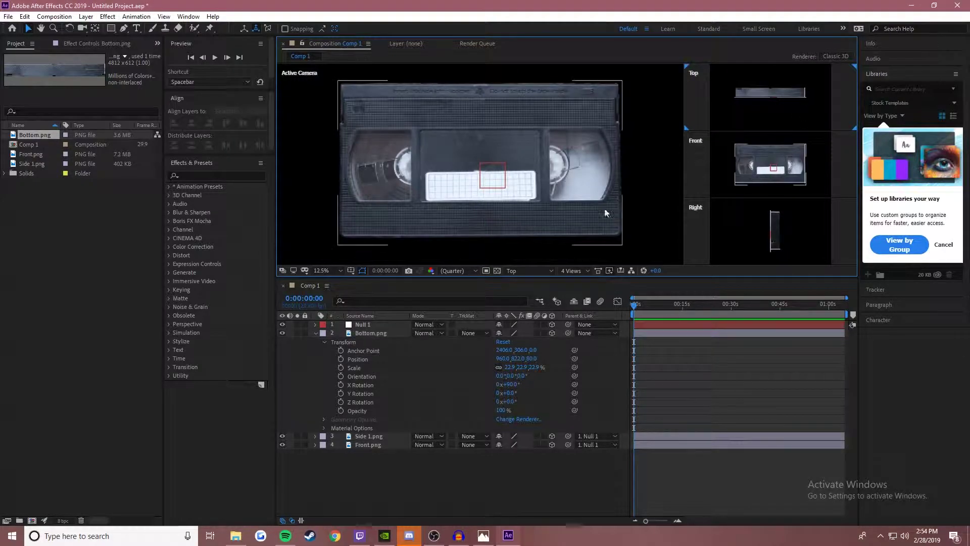
Parent Bottom.png to Null 1, and rotate the null to about -84° in X and 51° in Y to expose the underside
click(599, 333)
click(617, 359)
click(317, 325)
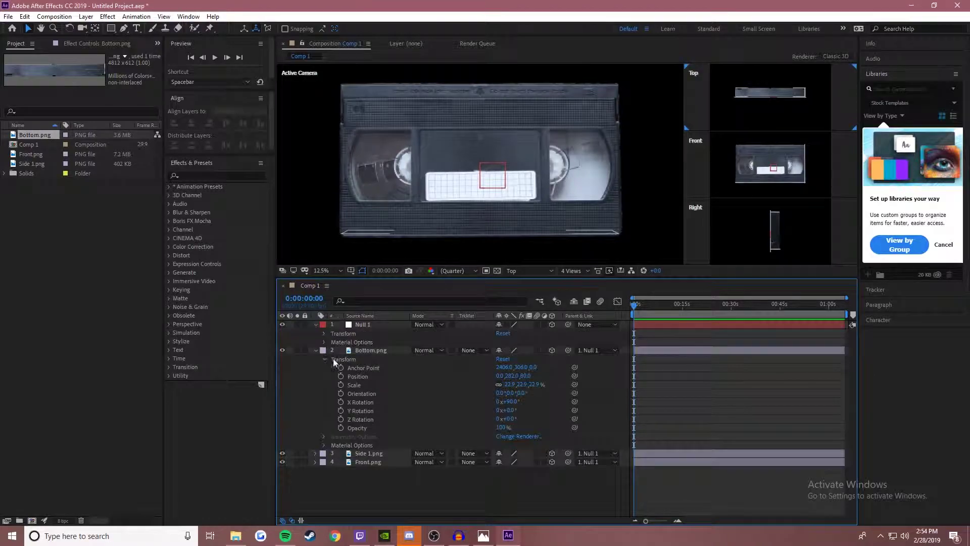
click(325, 334)
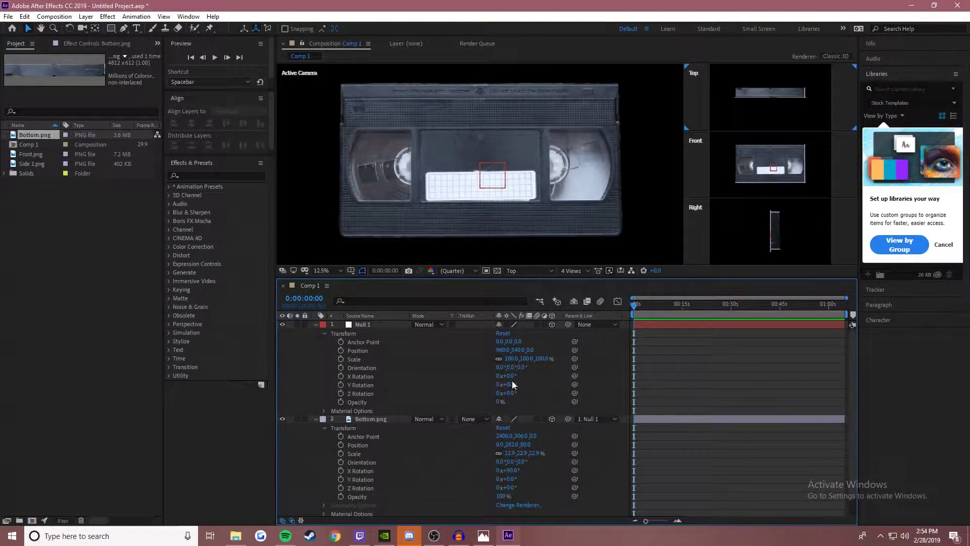
drag(517, 384, 472, 372)
Nudge Bottom.png to close the gap with the cassette front, to about X 6.2, Y 281.2, Z 75, and inspect the seam up close
click(474, 224)
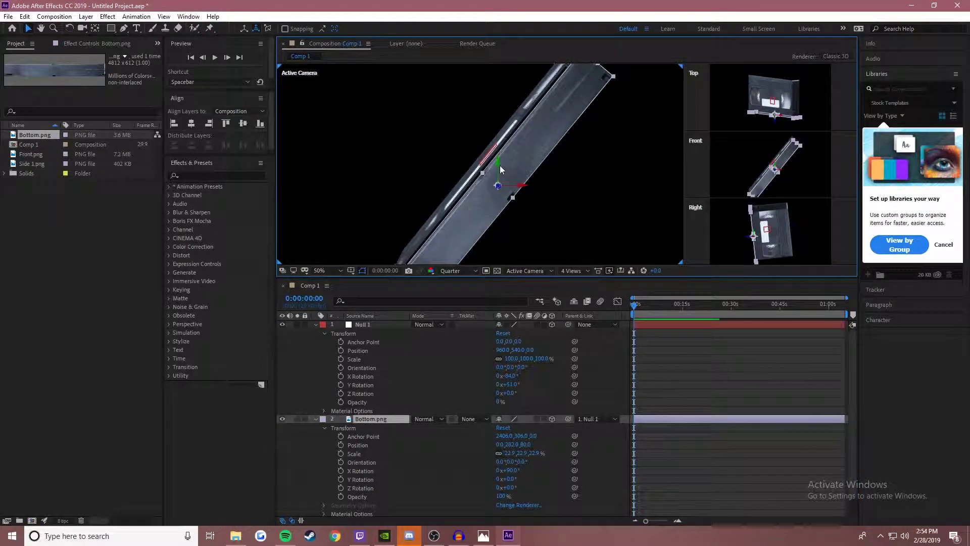
drag(497, 164, 497, 162)
click(581, 165)
scroll(610, 145, up, 2)
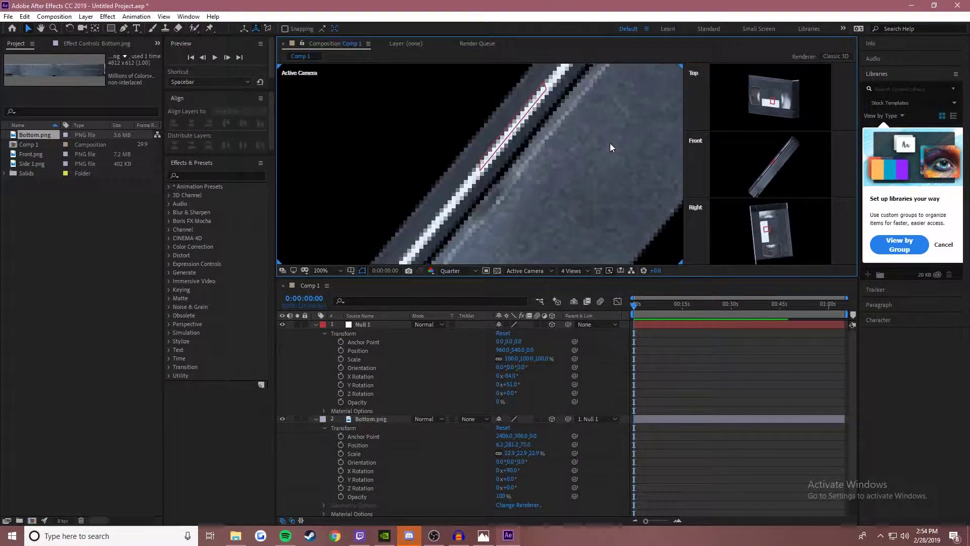
scroll(611, 143, down, 5)
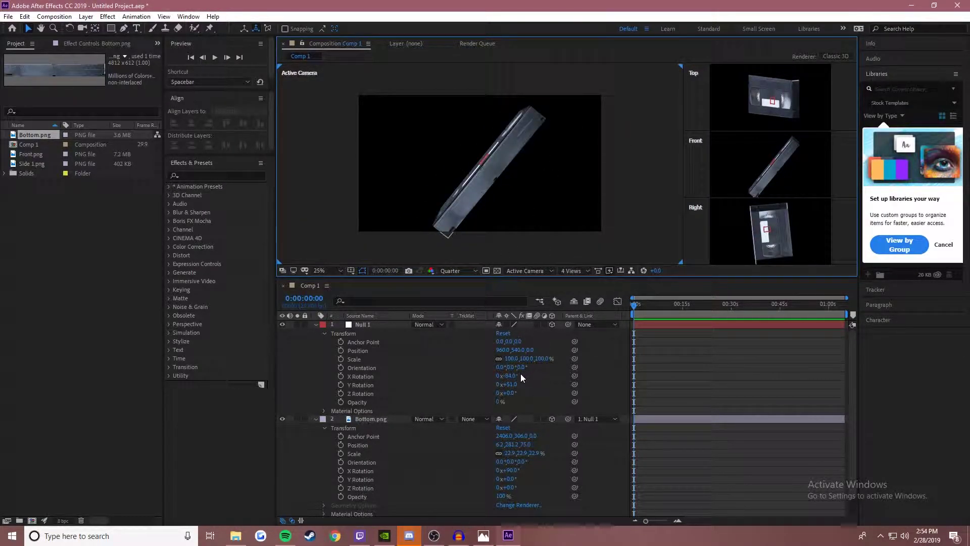
Set the X Rotation of Null 1 to about 10° and collapse the properties of Null 1 and Bottom.png
drag(521, 377, 554, 364)
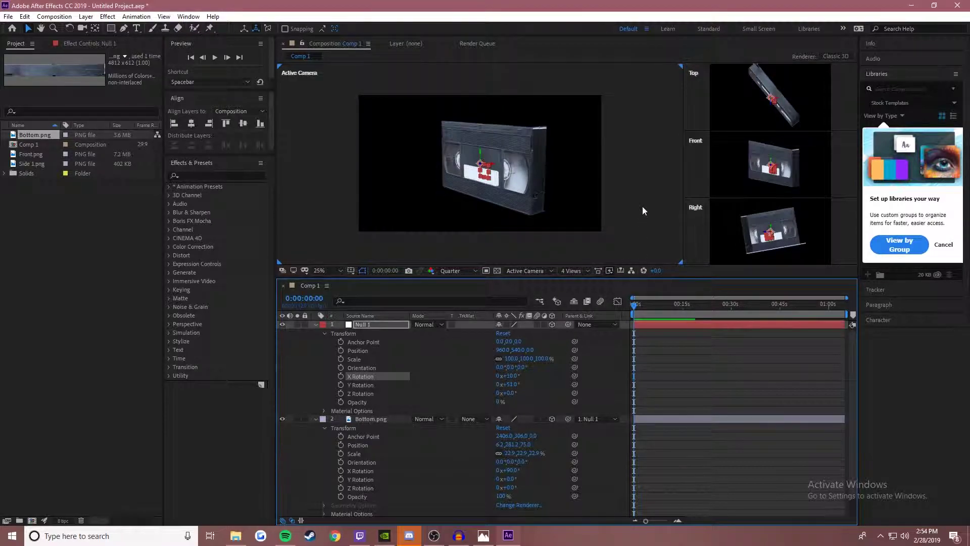
click(643, 210)
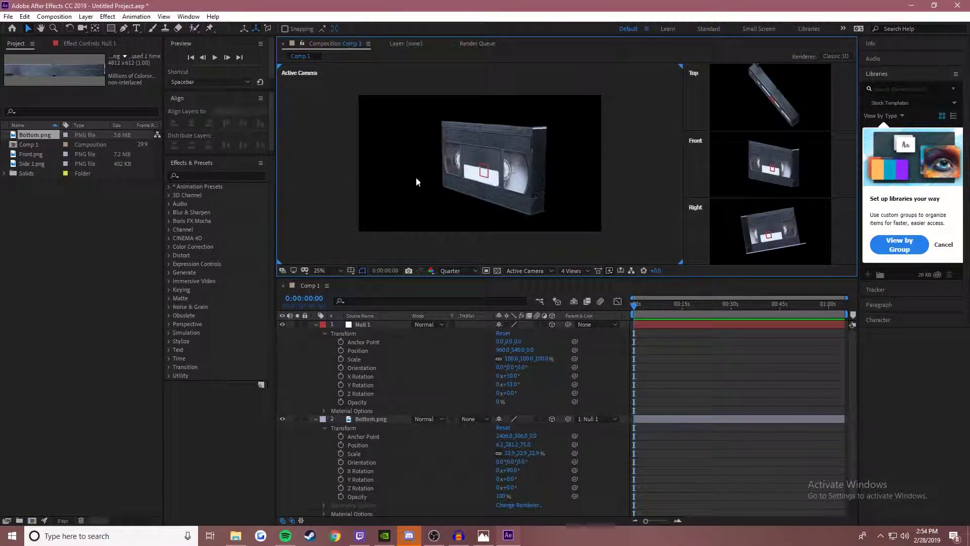
click(316, 325)
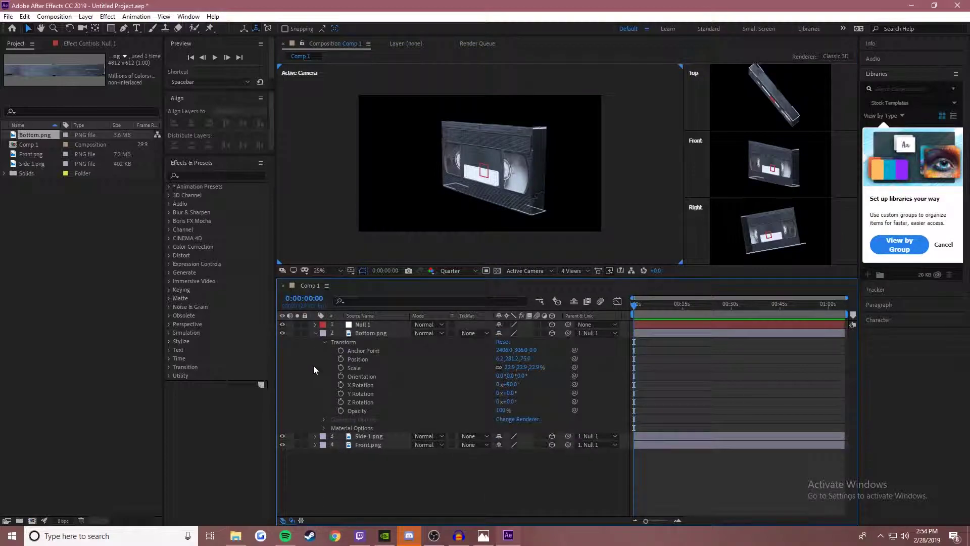
click(315, 333)
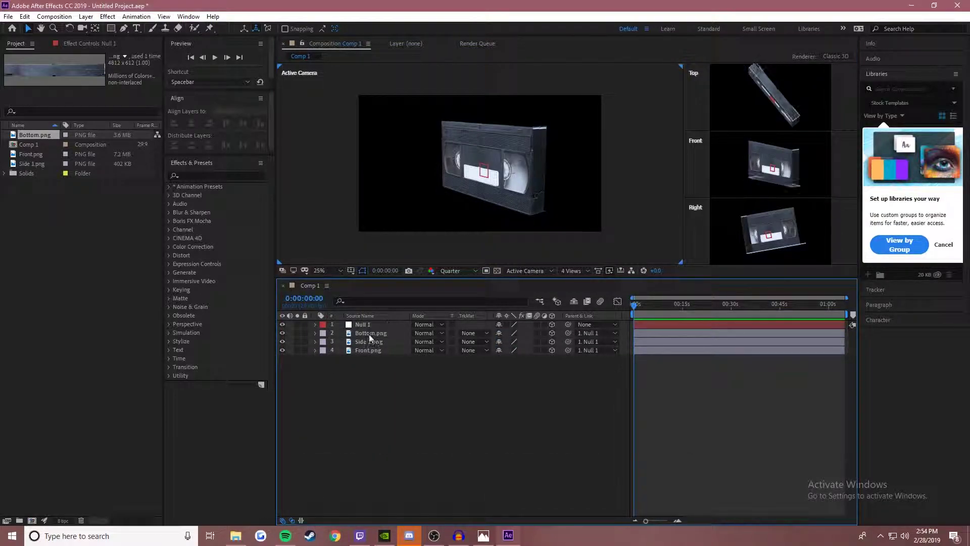